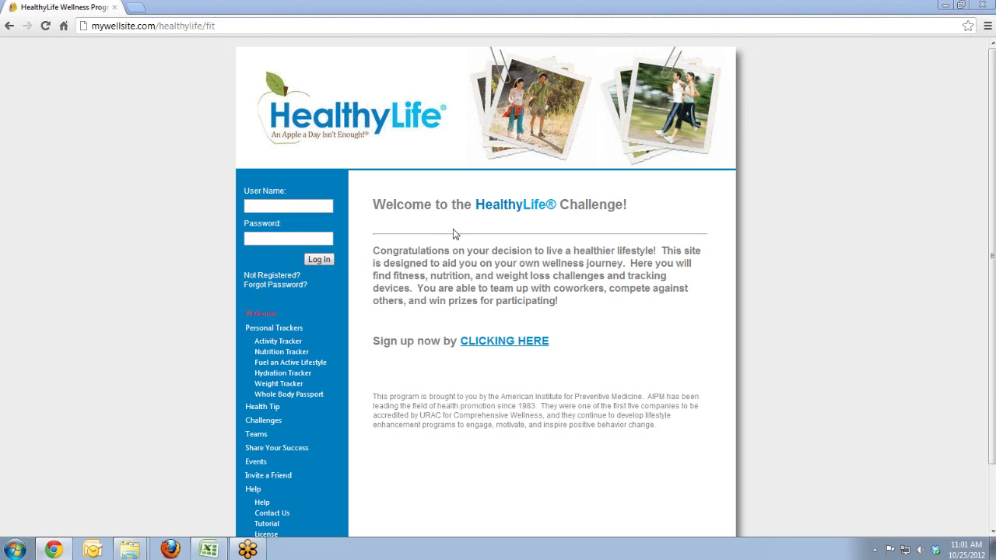
Step: Sign in to the member account with its user name and password
click(284, 207)
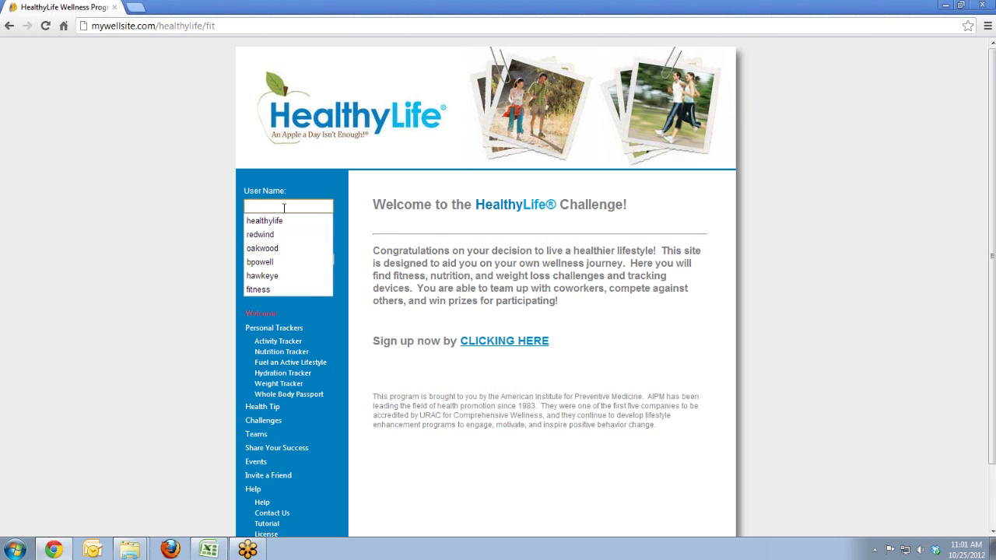
key(Tab)
key(Return)
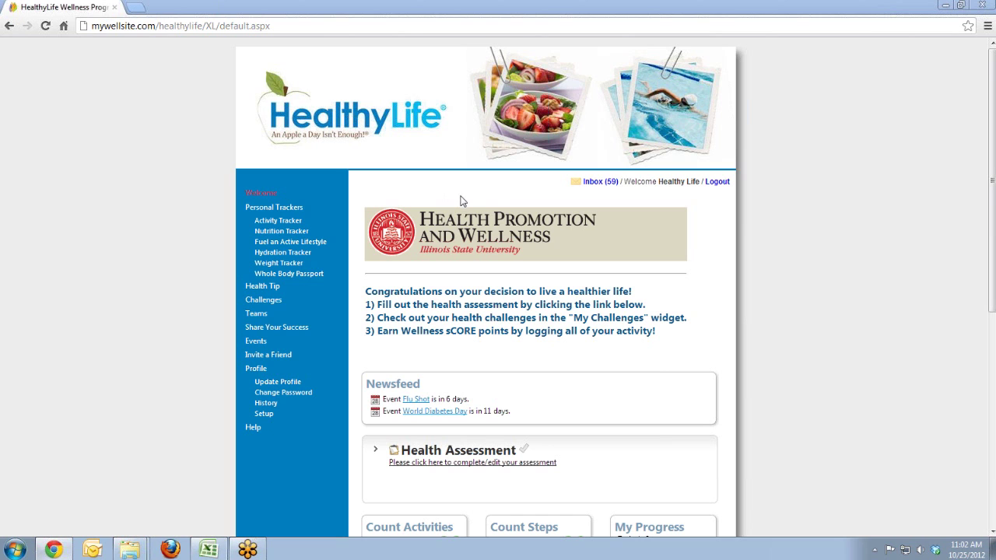
drag(993, 205, 994, 255)
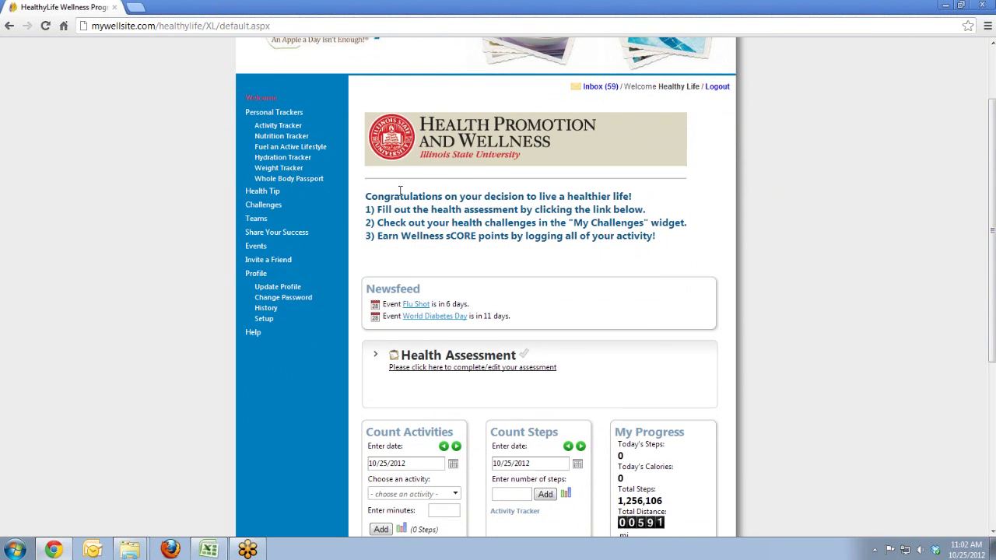
drag(371, 196, 635, 236)
click(634, 235)
scroll(514, 211, down, 1)
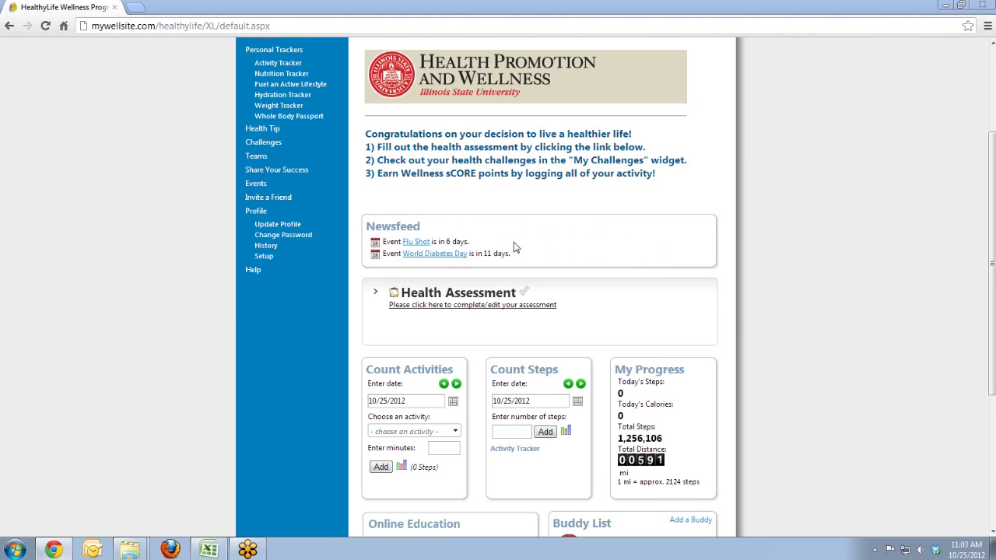
Step: Open the 29-Aug-2012 report from the expanded Health Assessment list in a new tab
drag(991, 208, 989, 253)
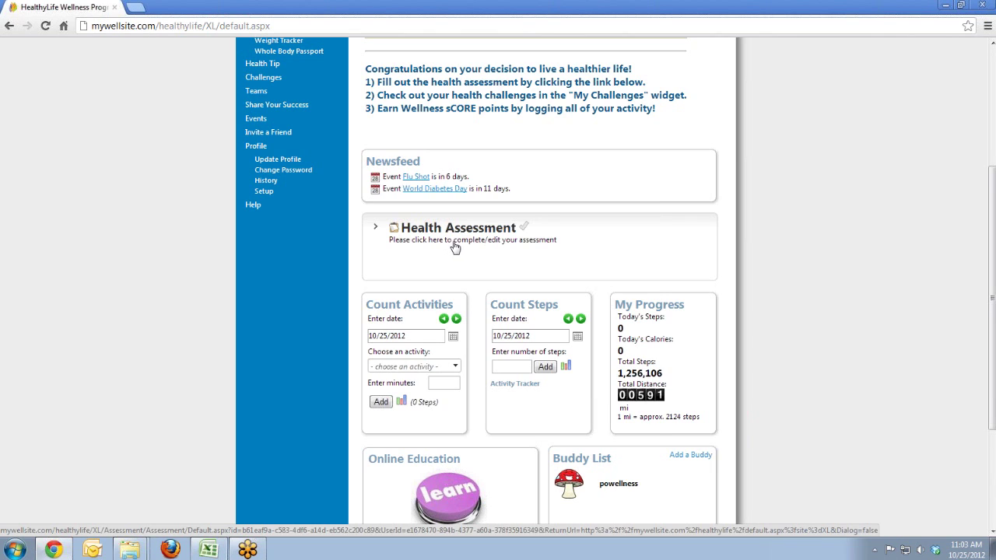
click(376, 231)
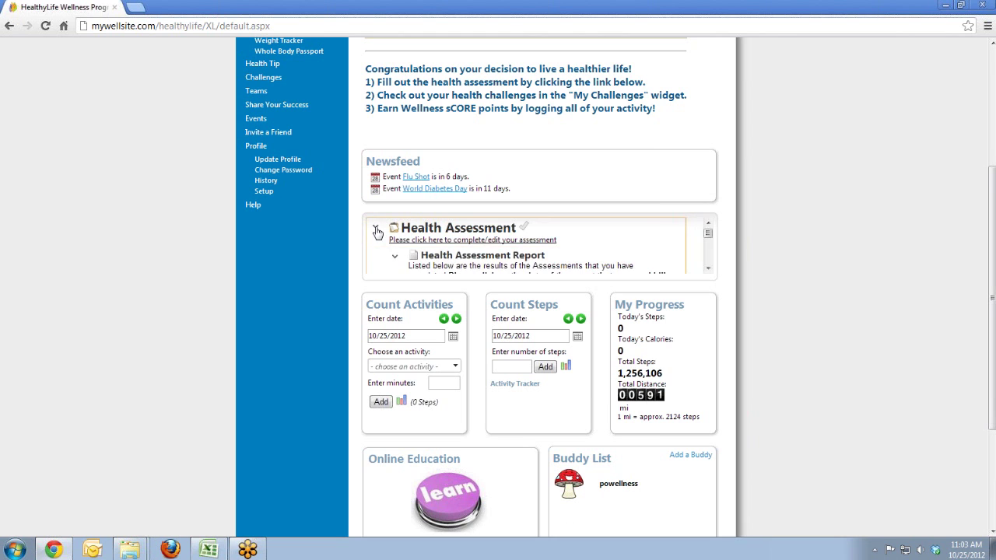
drag(708, 229, 712, 243)
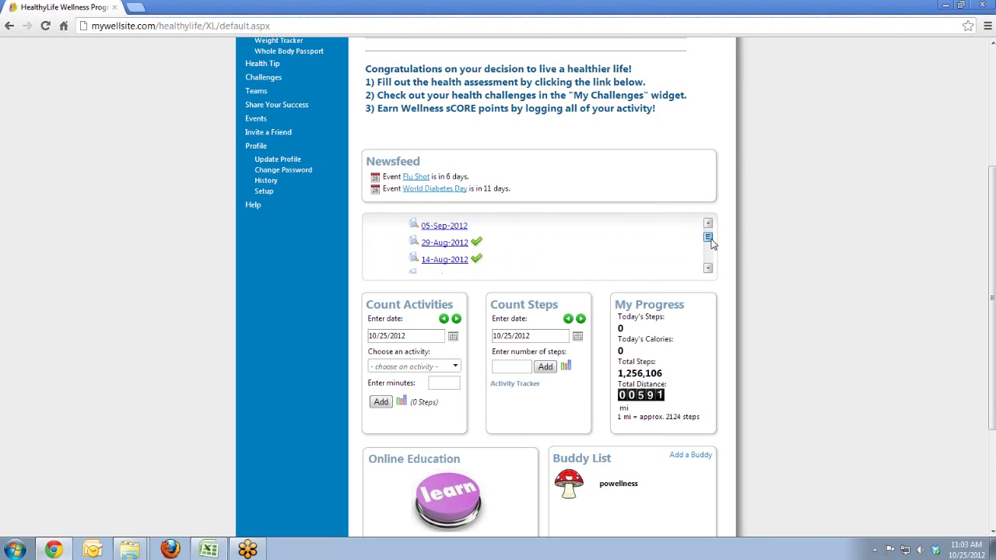
click(445, 243)
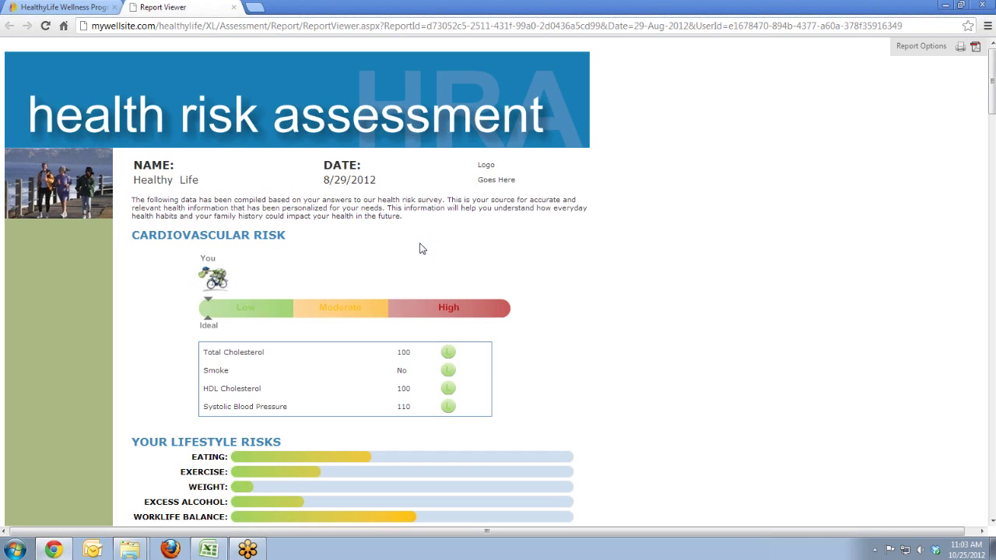
scroll(407, 251, down, 3)
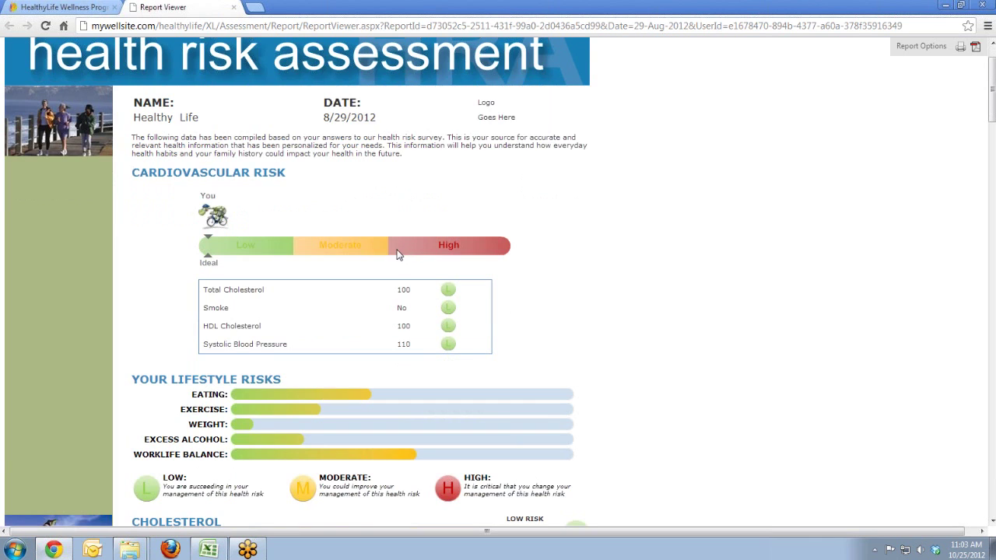
scroll(302, 232, down, 3)
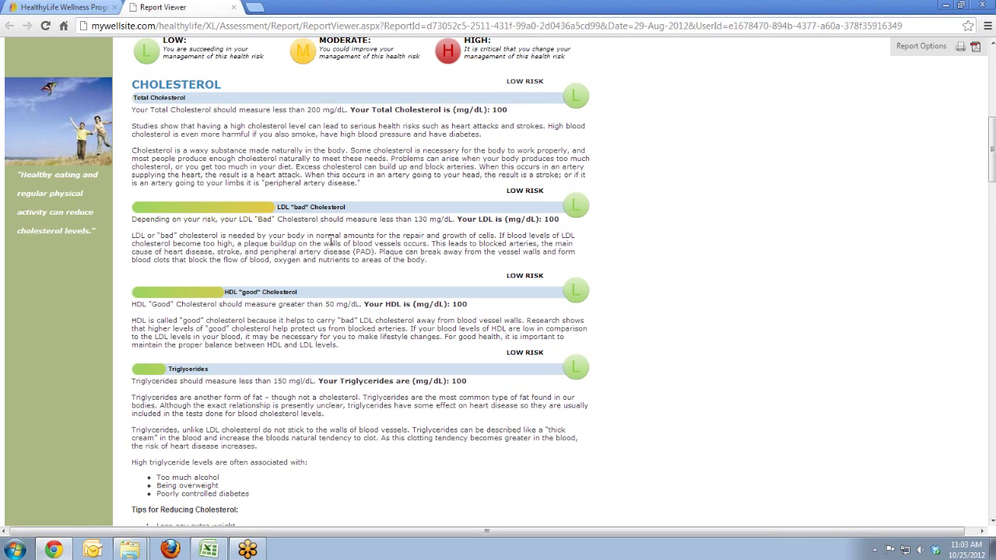
scroll(282, 261, down, 3)
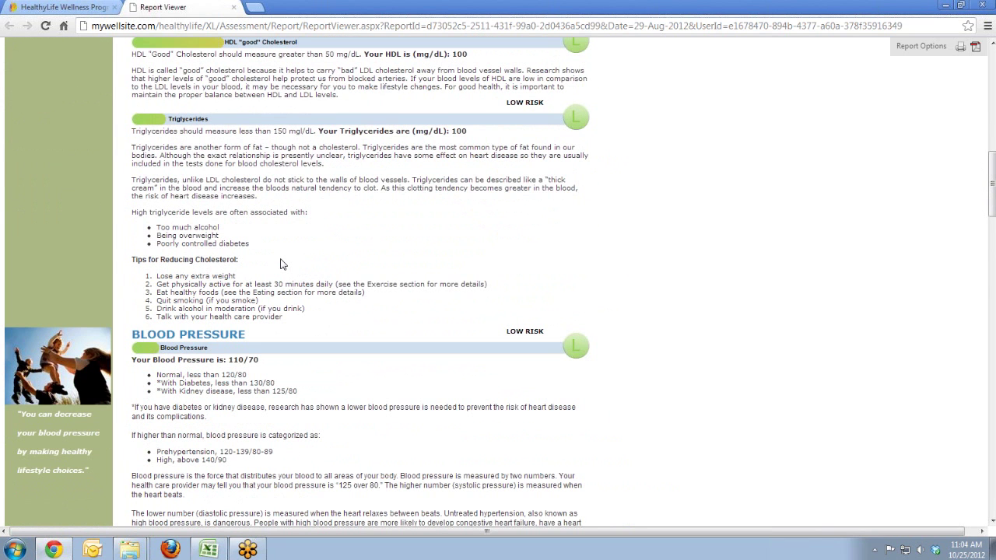
scroll(300, 282, down, 2)
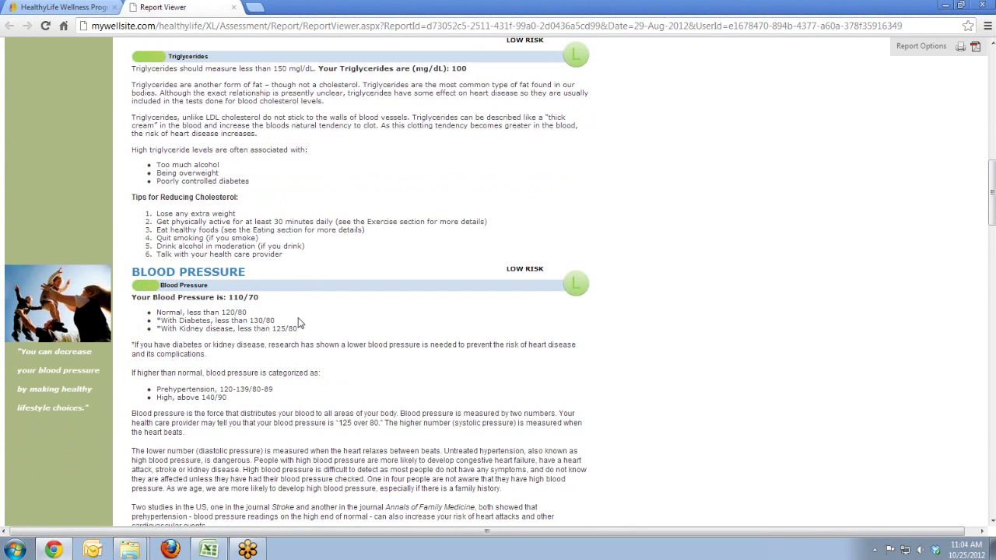
drag(136, 212, 224, 218)
click(234, 215)
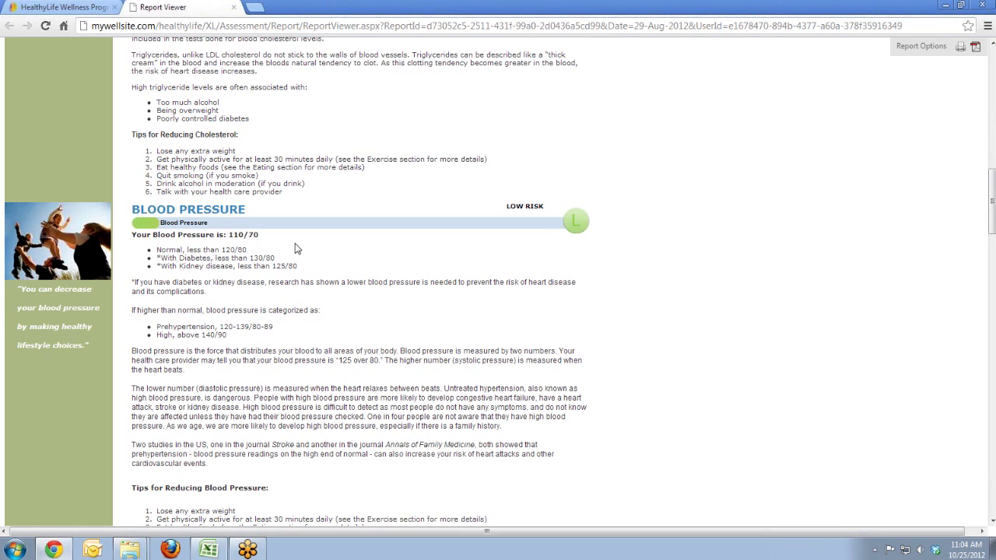
Step: Close the report viewer and log 8,000 steps for today in Count Steps
click(234, 8)
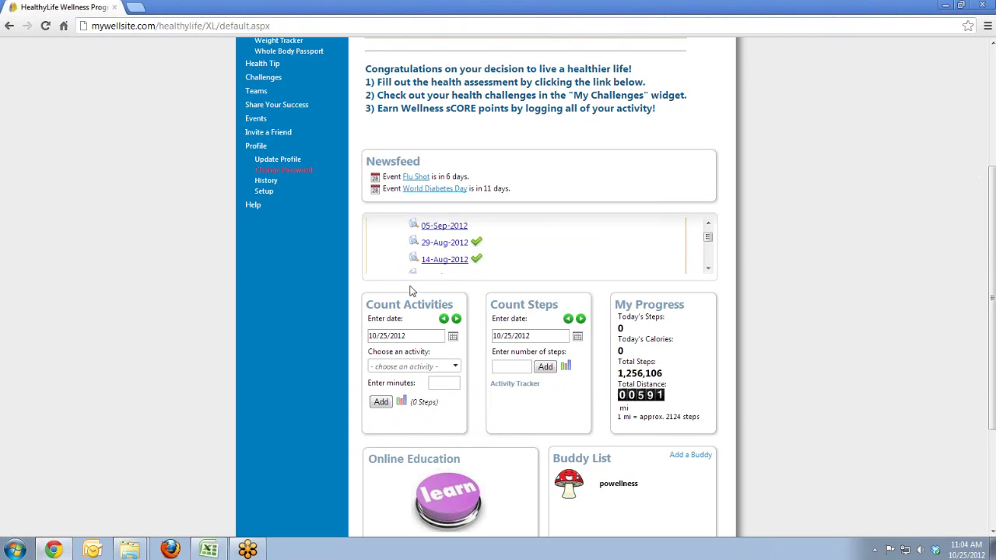
click(708, 233)
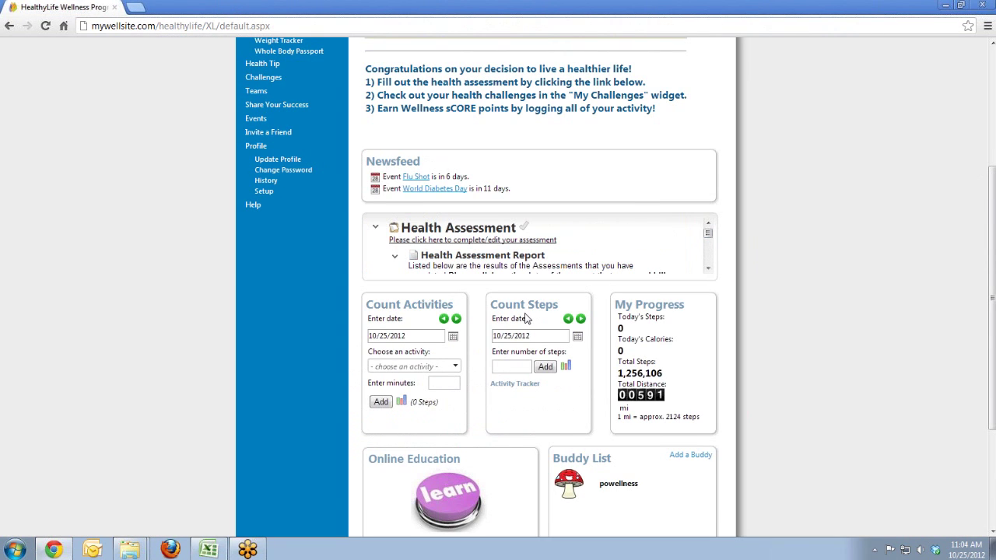
scroll(531, 317, down, 2)
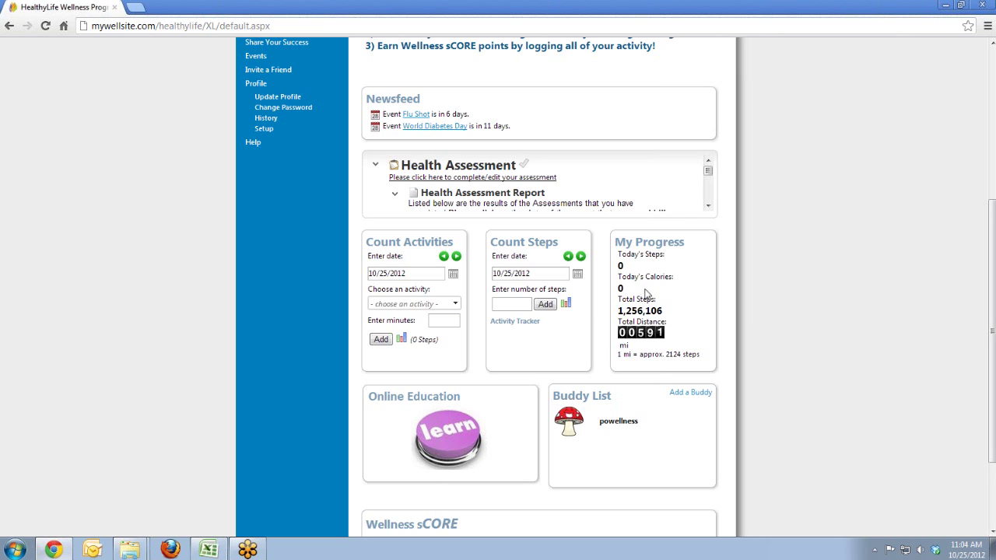
click(508, 305)
click(546, 305)
drag(642, 265, 618, 266)
Step: Add -8000 steps and confirm, returning today's step count to 0
click(517, 304)
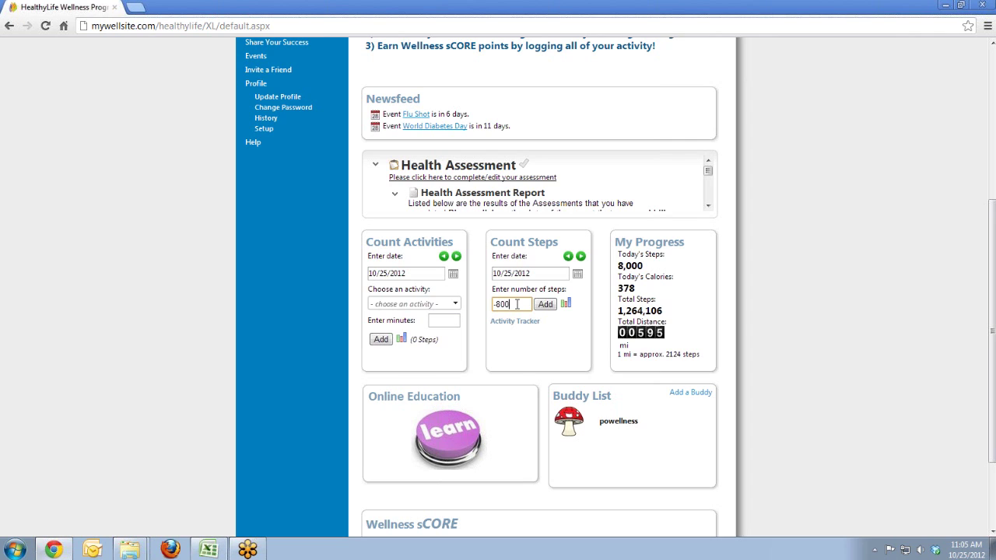
click(544, 306)
click(512, 291)
click(448, 305)
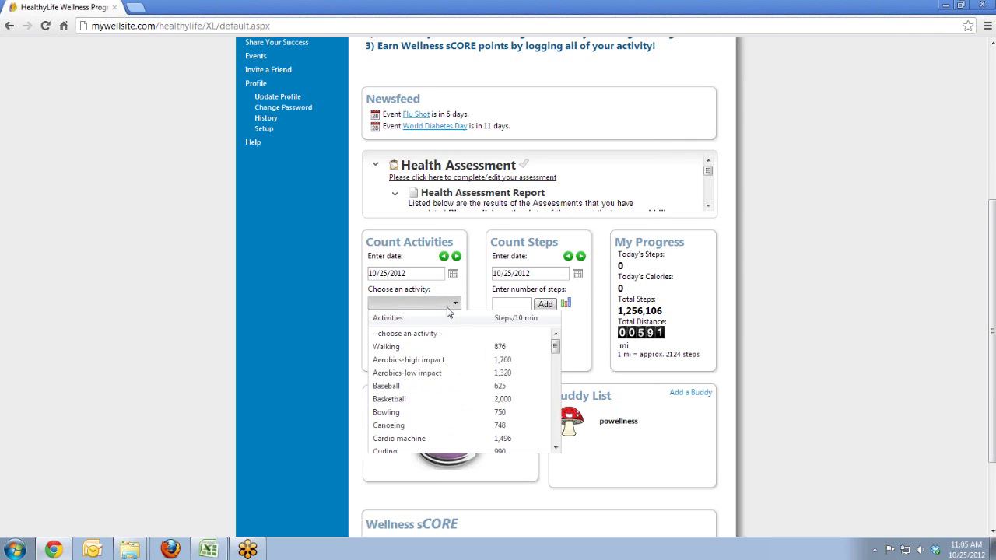
Step: Log 45 minutes of Basketball, bringing today to 8,999 steps and 425 calories
click(437, 400)
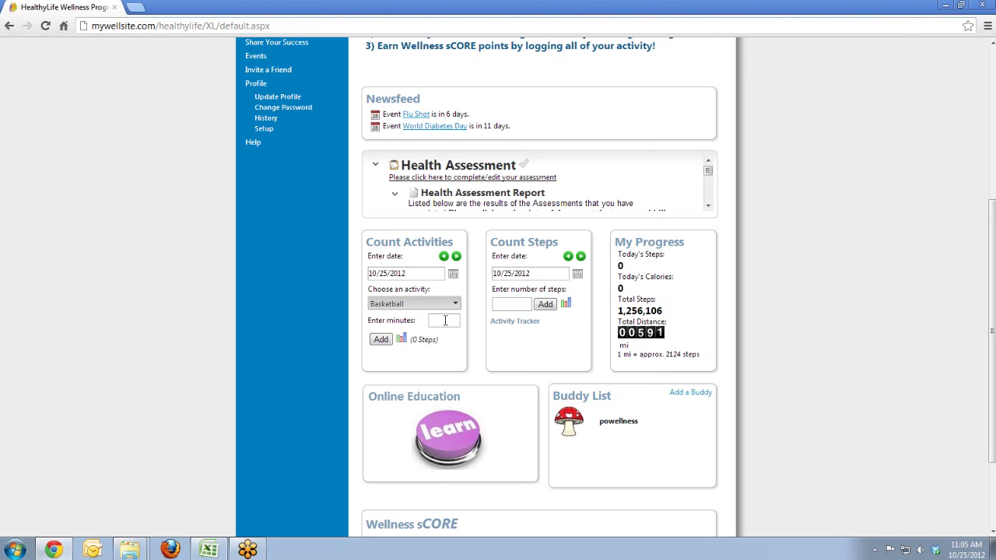
click(445, 320)
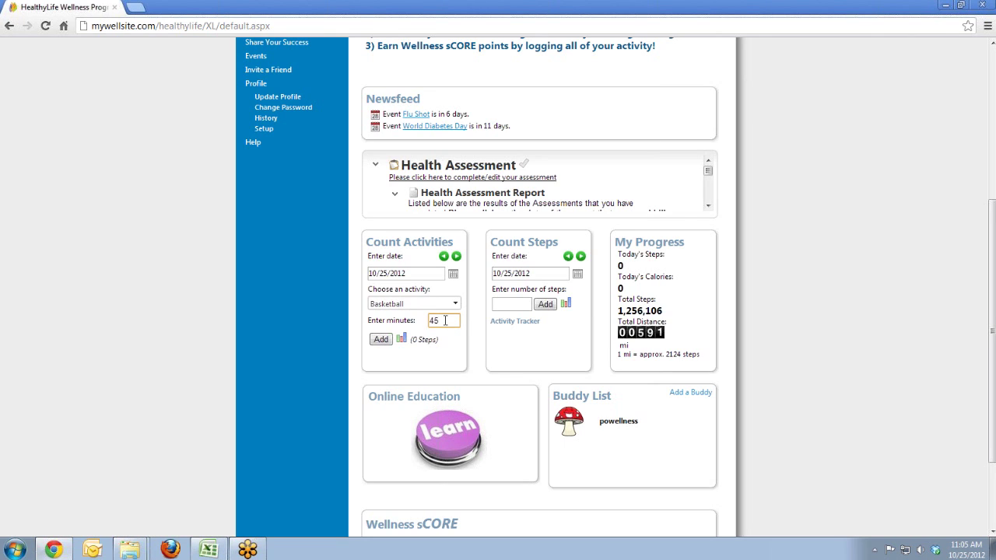
click(444, 340)
drag(413, 340, 445, 343)
click(381, 341)
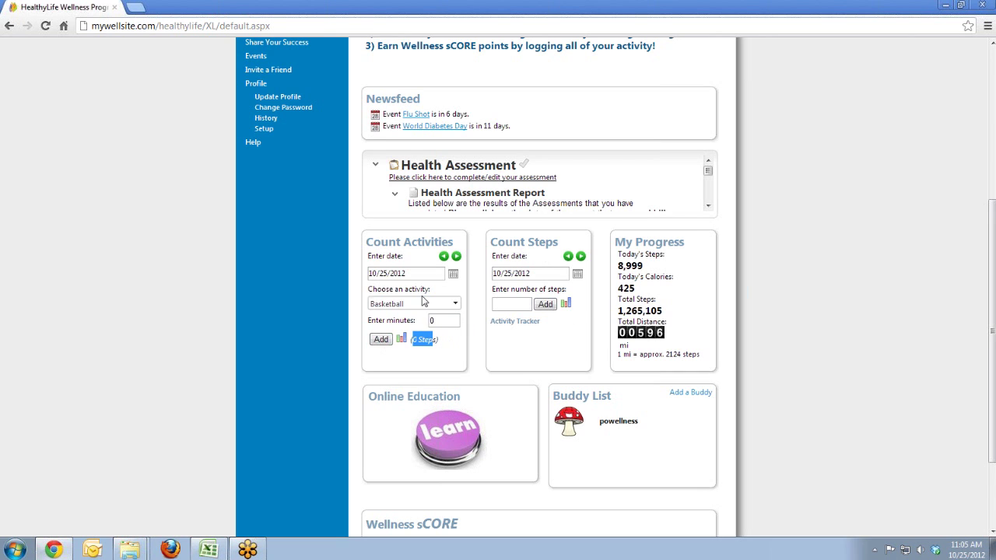
click(454, 303)
drag(556, 348, 556, 402)
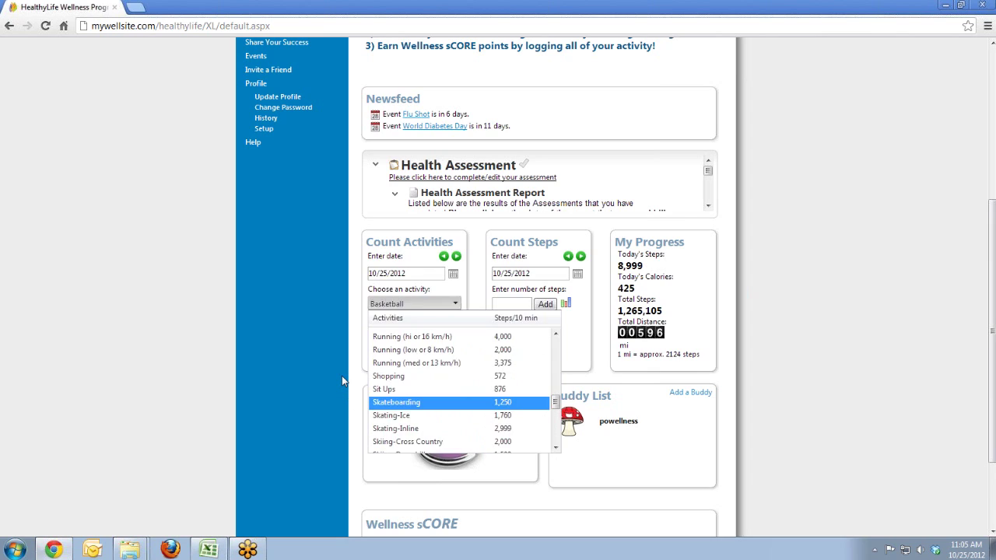
click(342, 377)
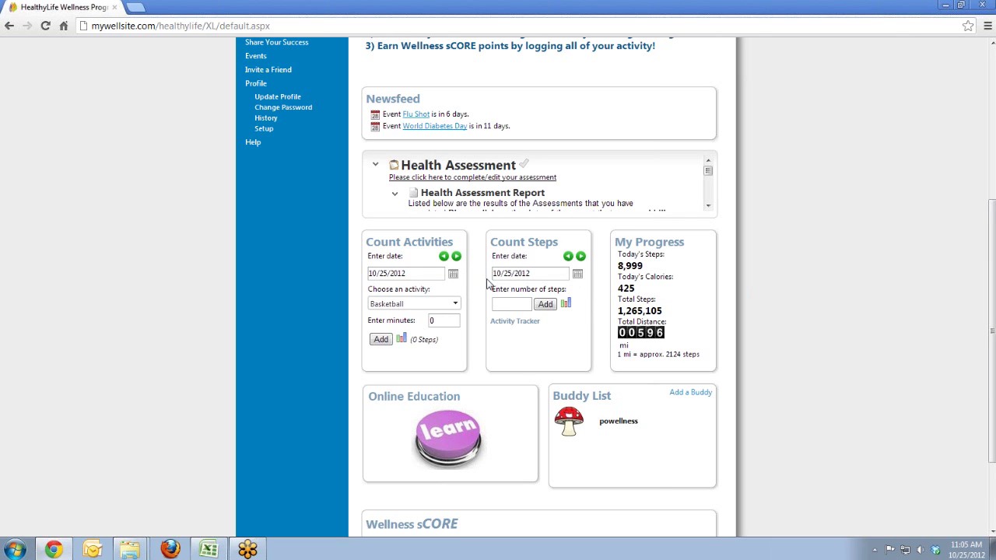
scroll(459, 312, up, 2)
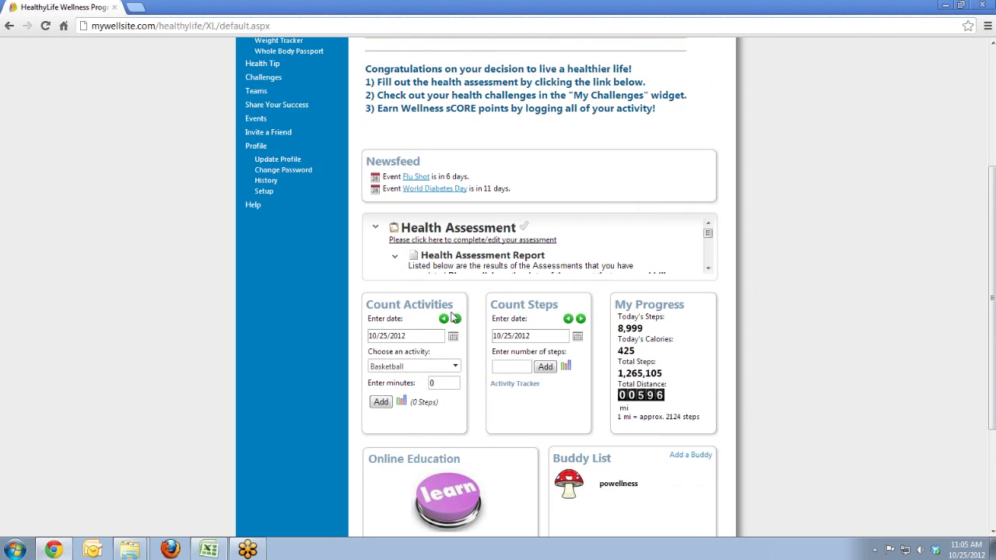
Step: Under Challenges, show All Challenges and open Trek the Inca Trail - Template 1
click(269, 80)
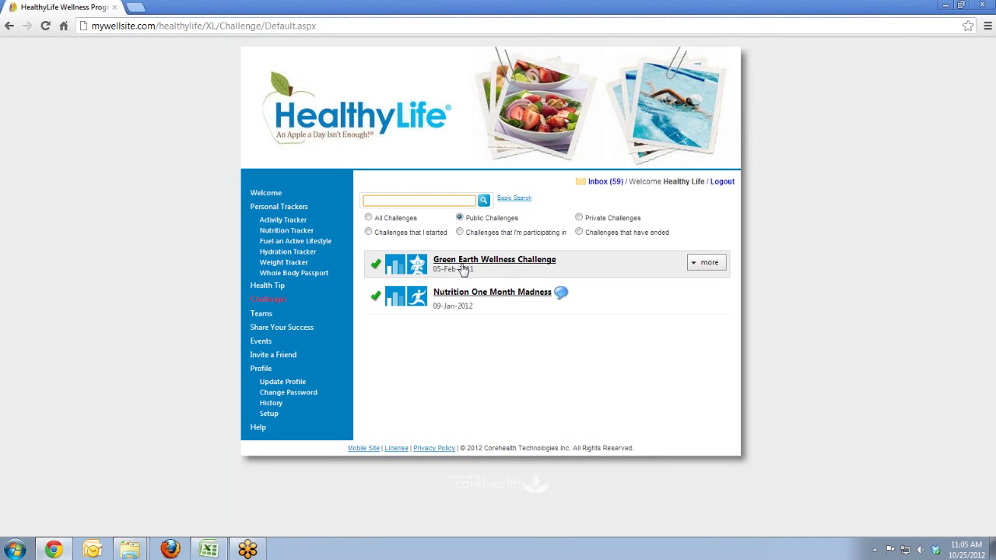
click(368, 218)
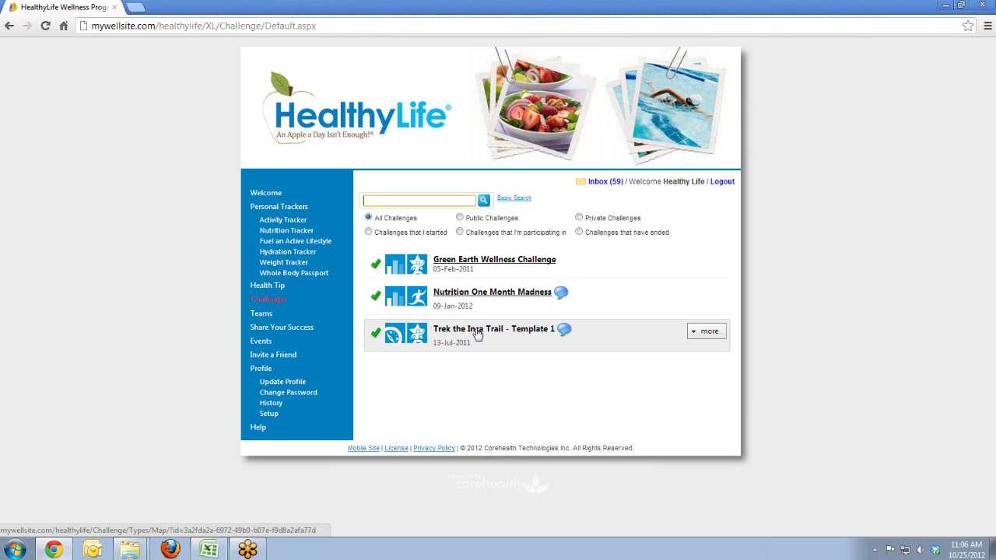
click(469, 329)
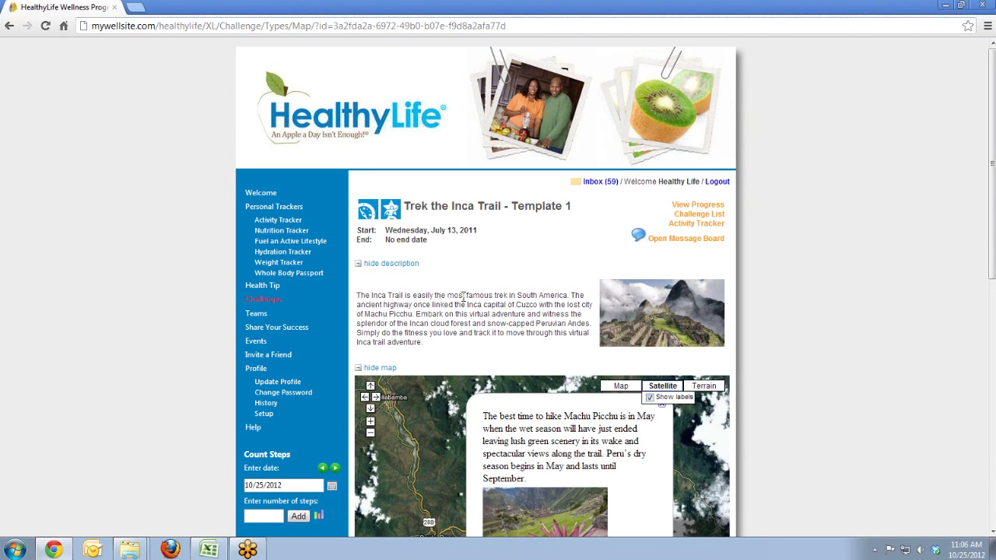
Step: Close the map popup, then pan and zoom out to show the pink route and Cusco
scroll(464, 302, down, 2)
click(664, 346)
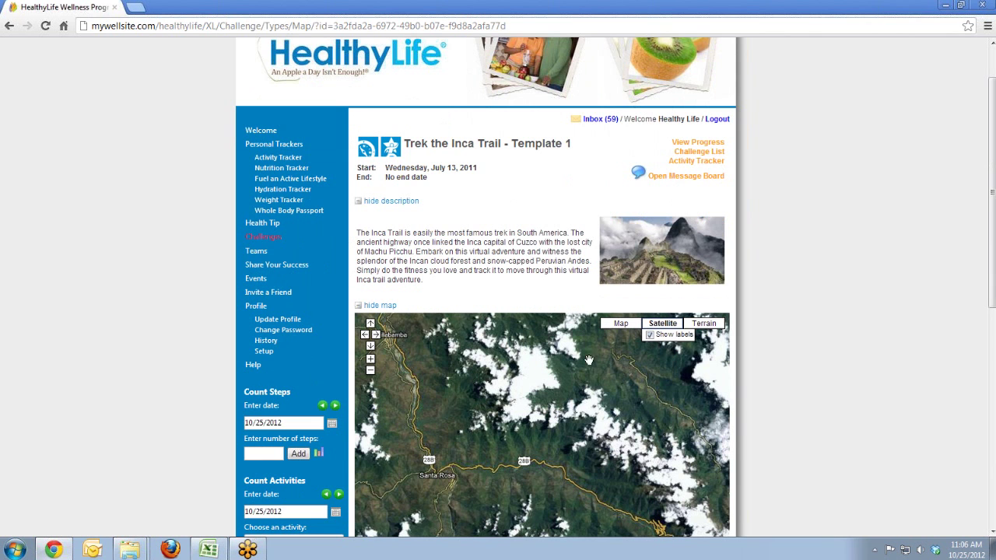
scroll(522, 265, down, 4)
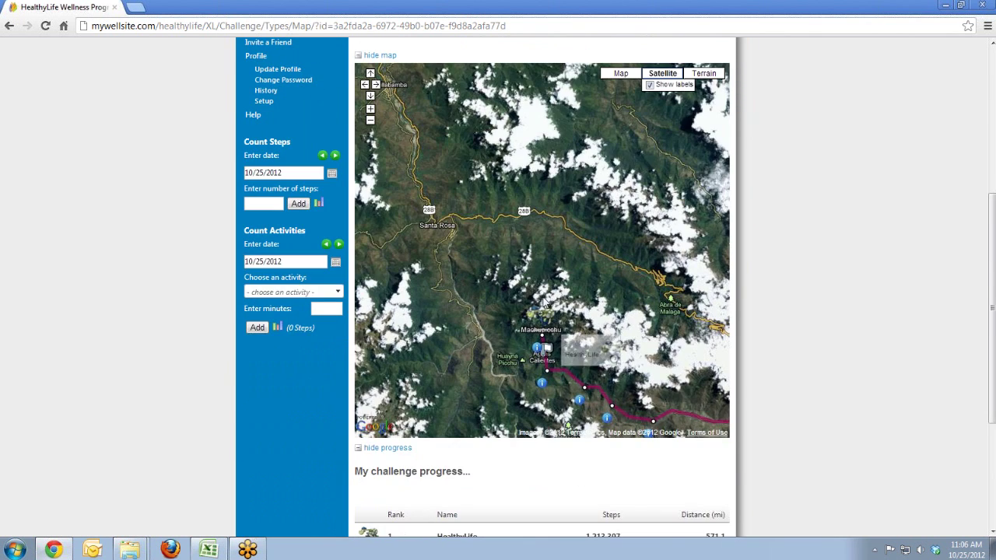
drag(548, 218, 440, 93)
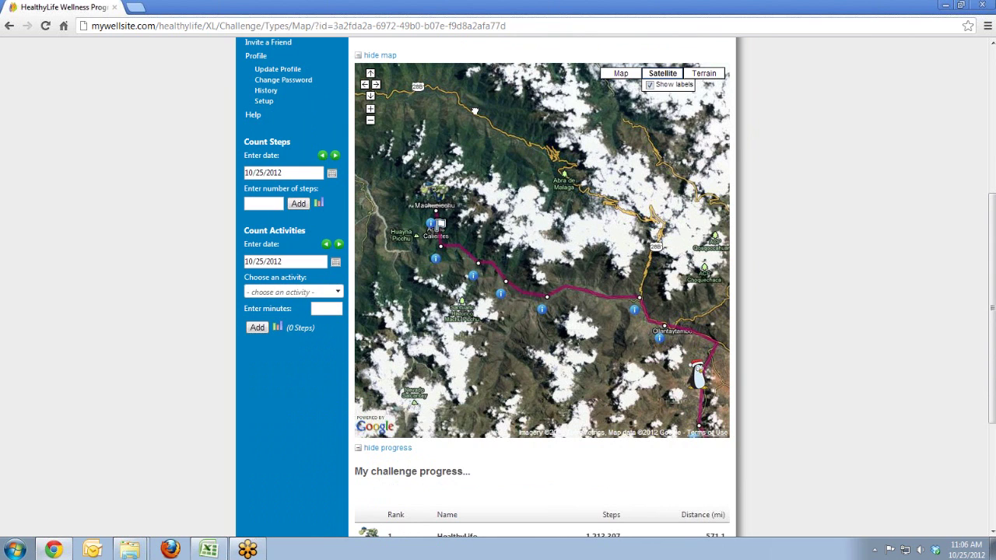
click(370, 121)
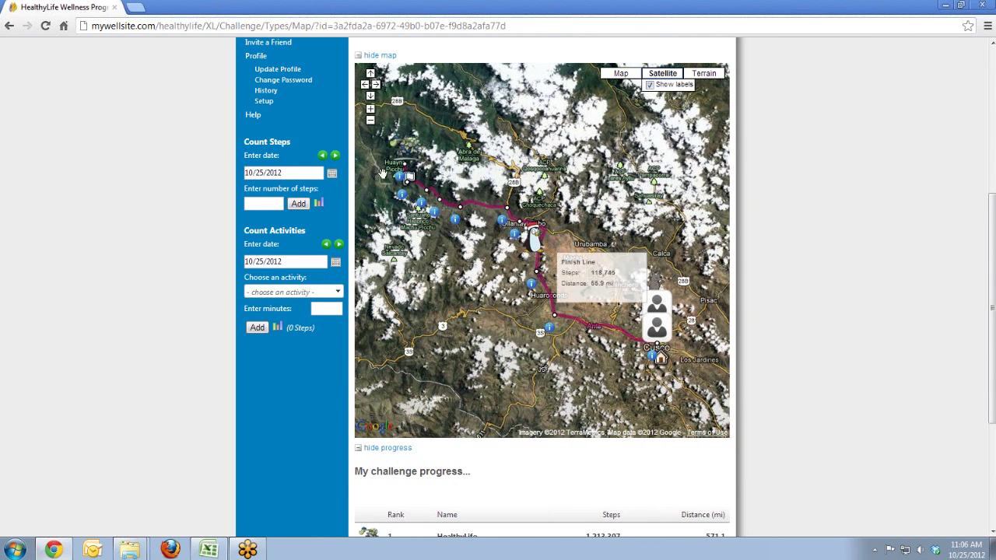
Step: Read the Machu Picchu landmark note on the trail map, then close it
mouse_move(538, 252)
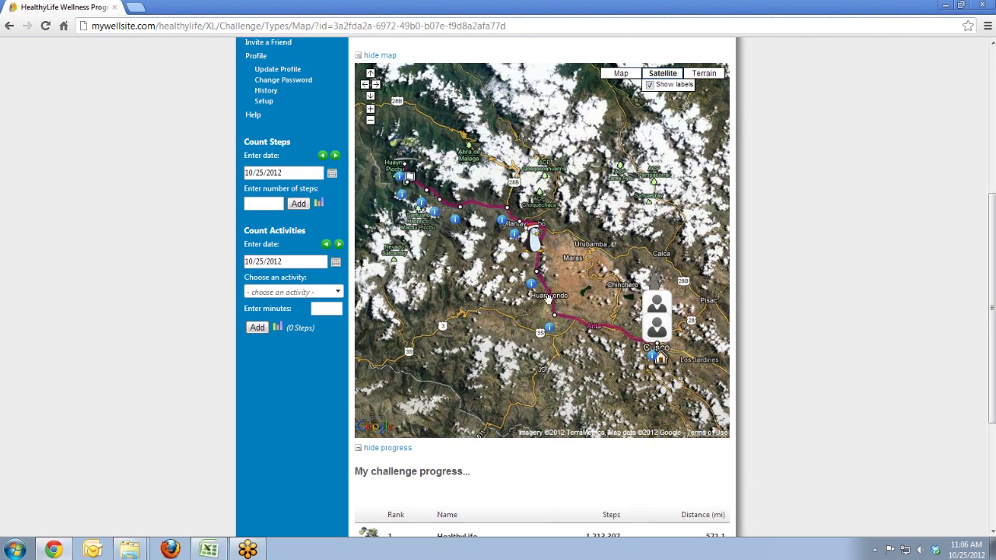
click(502, 225)
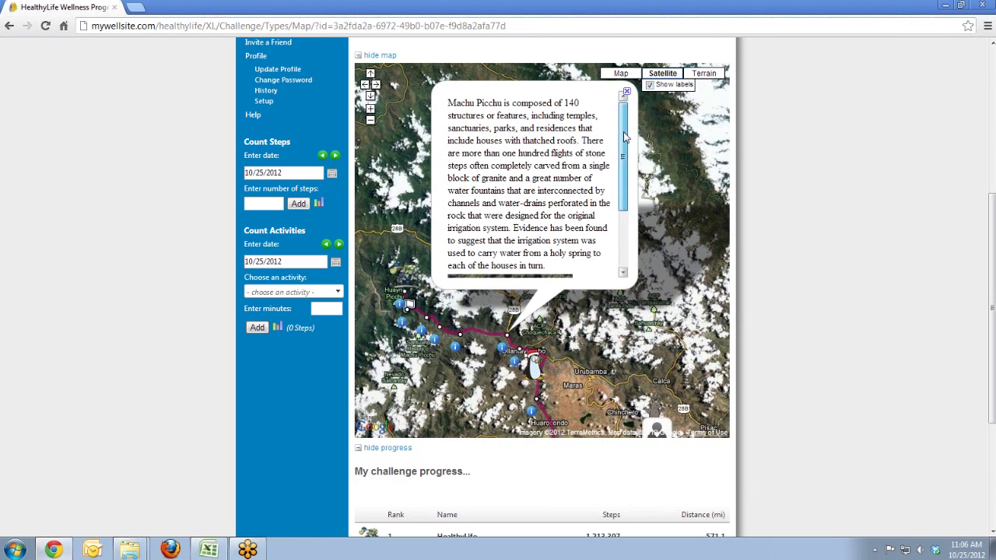
scroll(623, 137, down, 3)
scroll(621, 134, up, 3)
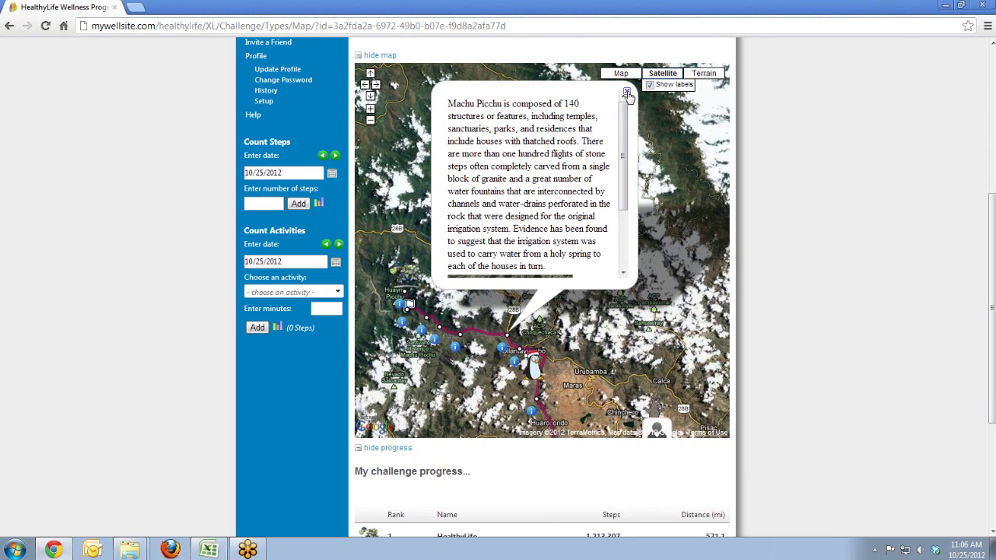
click(626, 92)
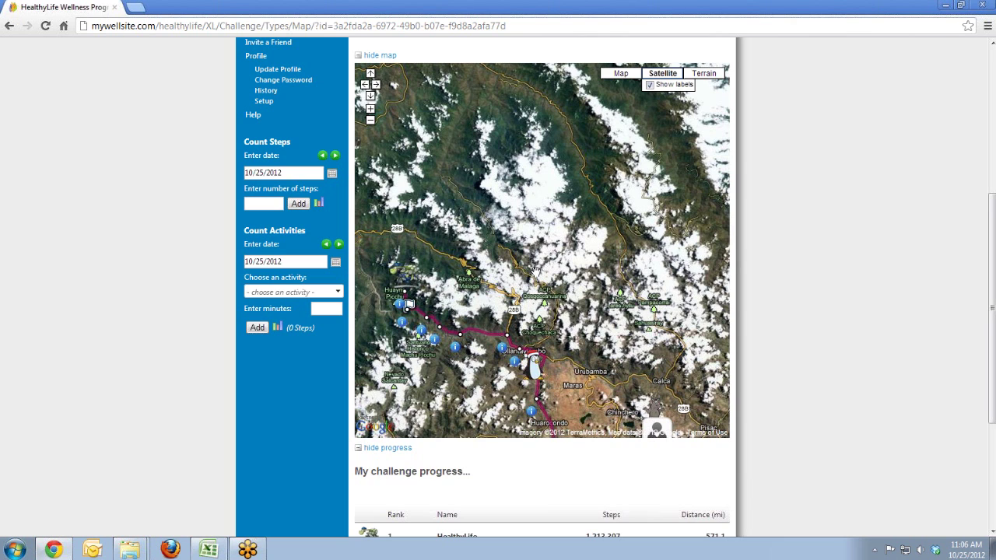
Step: Pan the challenge map toward Cusco, then open the full participants ranking via View more
scroll(550, 350, down, 3)
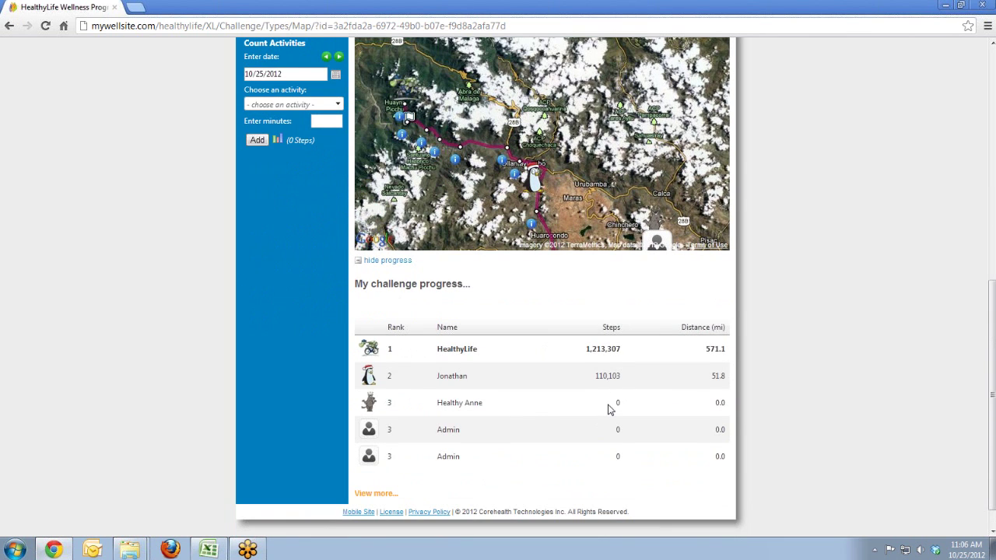
scroll(610, 410, up, 4)
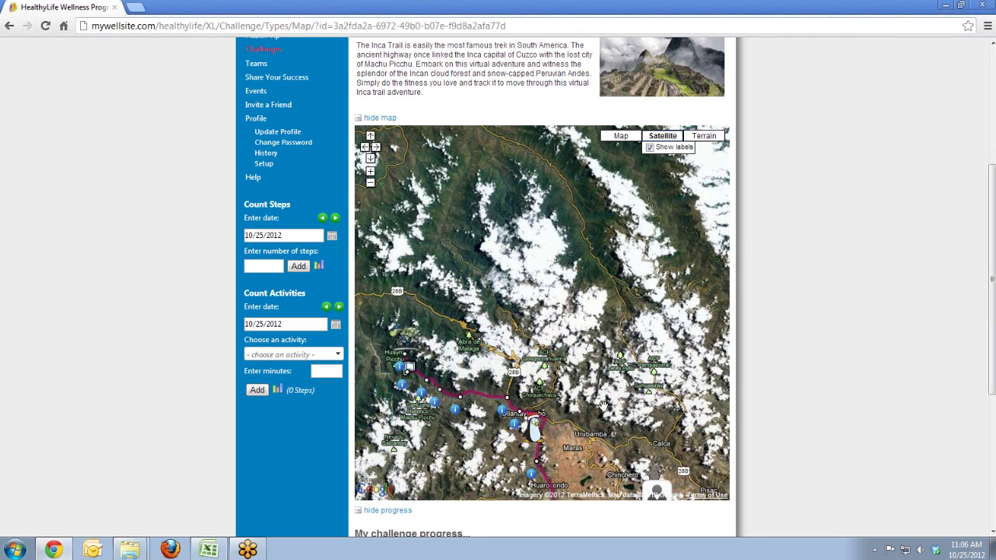
drag(592, 384, 562, 211)
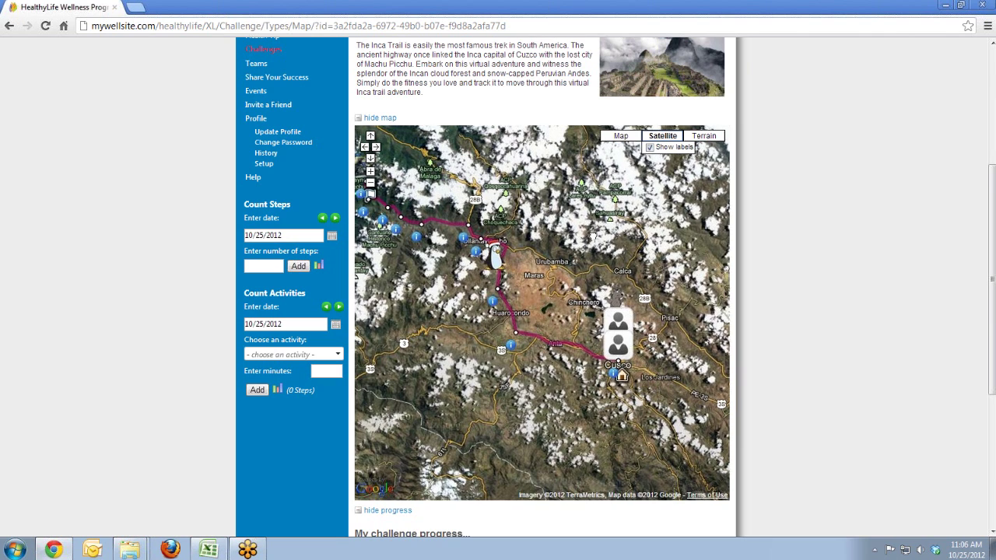
drag(589, 234, 627, 266)
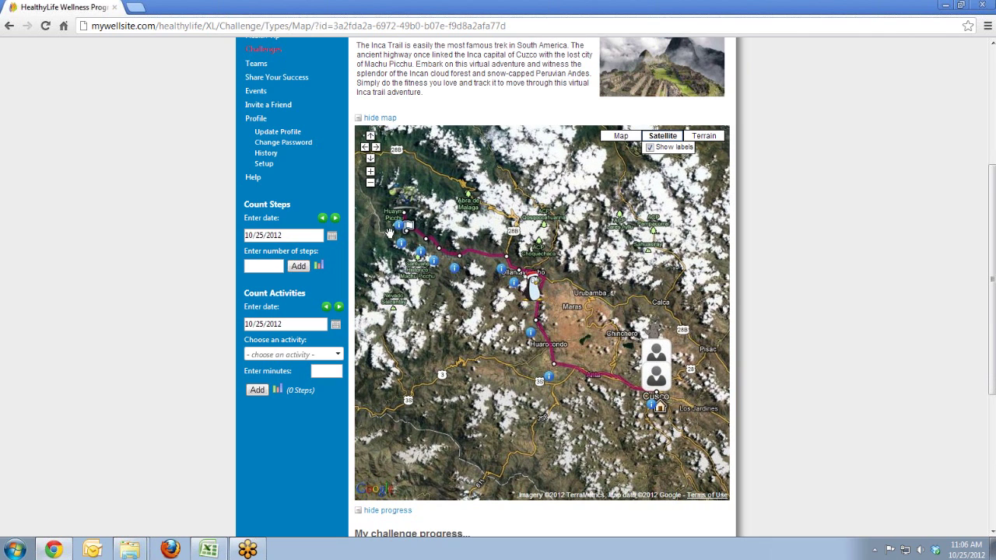
mouse_move(529, 296)
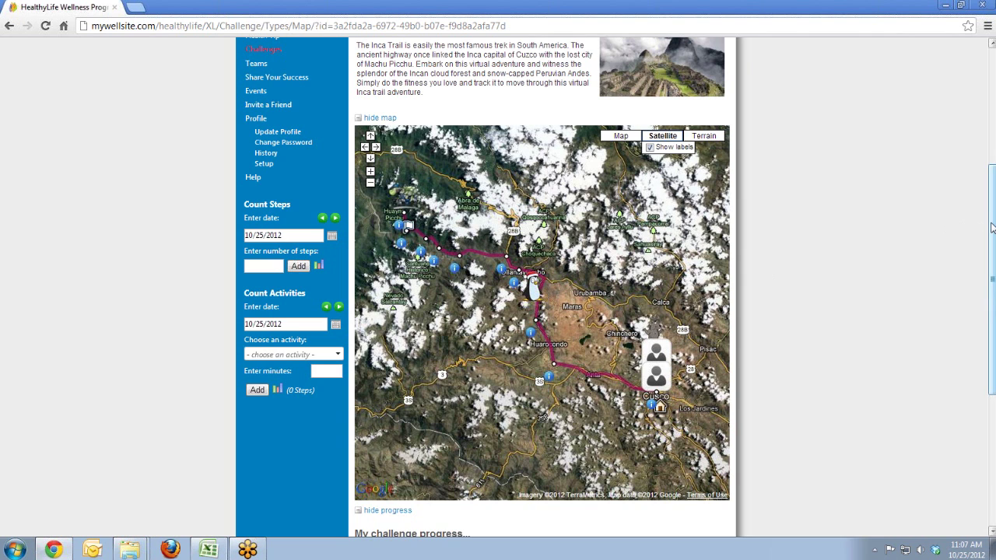
drag(992, 227, 987, 348)
click(381, 487)
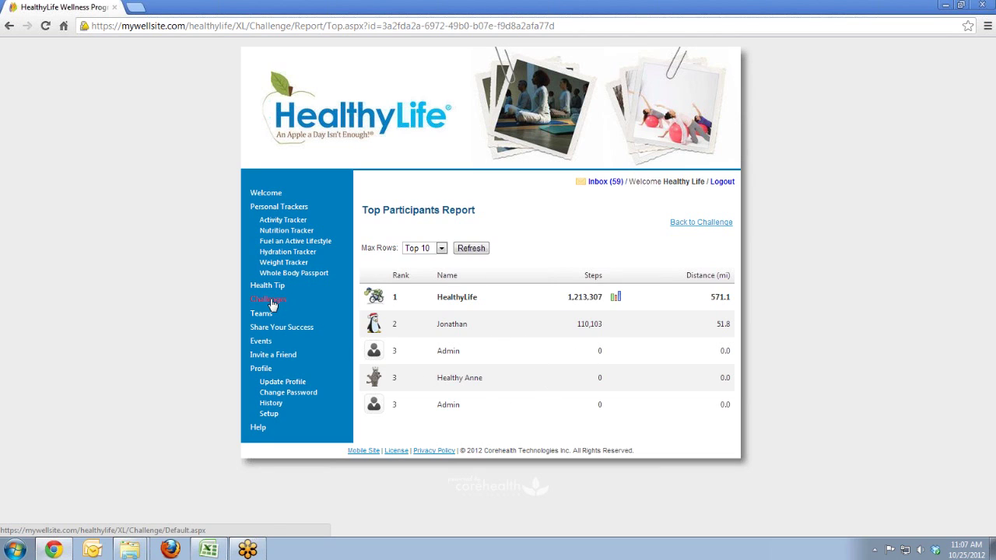
Step: Go from the Top Participants Report back to the Welcome home page
click(267, 194)
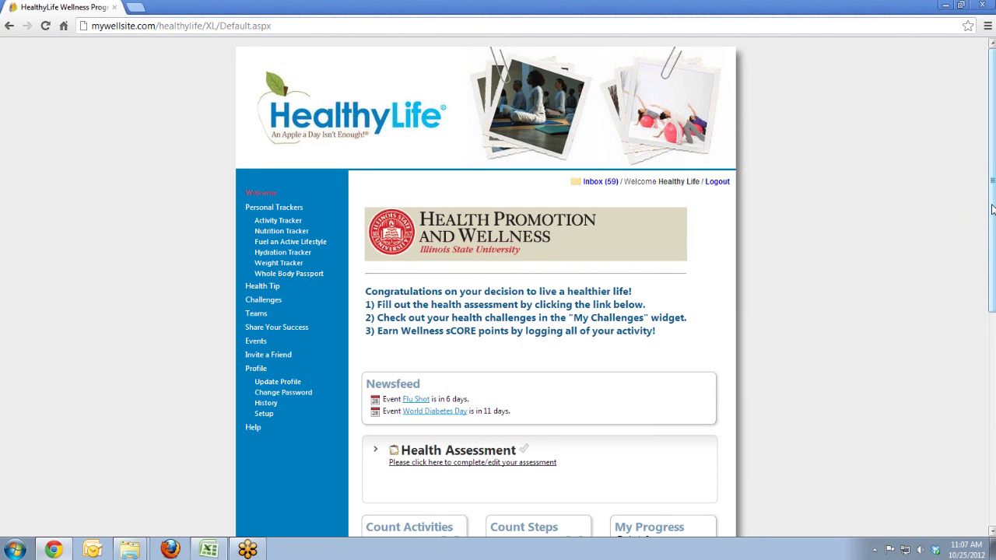
drag(992, 208, 989, 351)
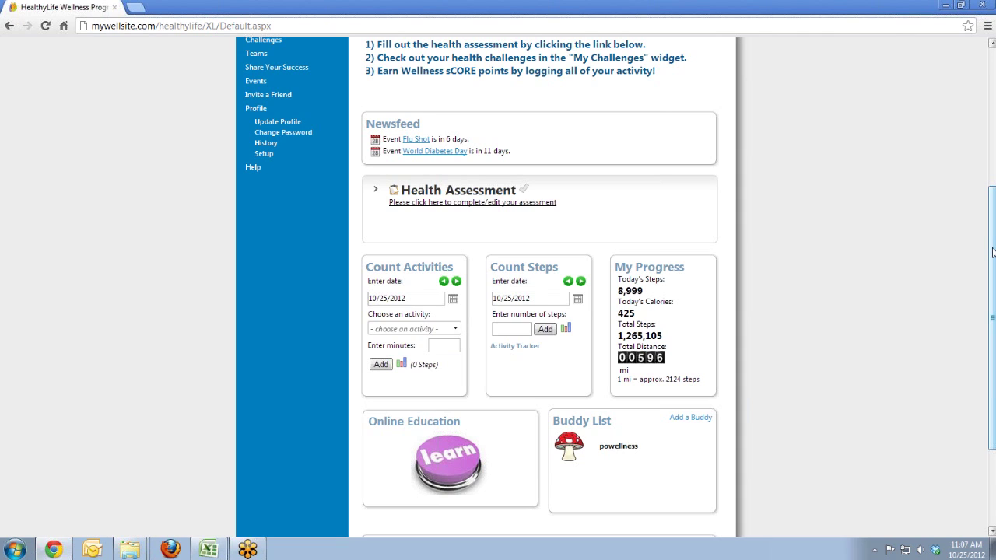
drag(993, 251, 992, 278)
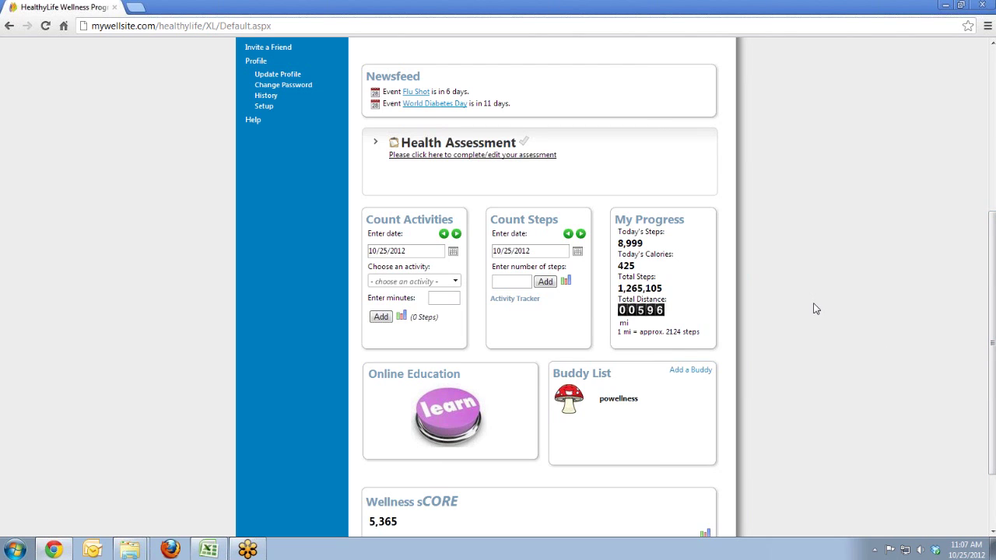
drag(993, 287, 993, 306)
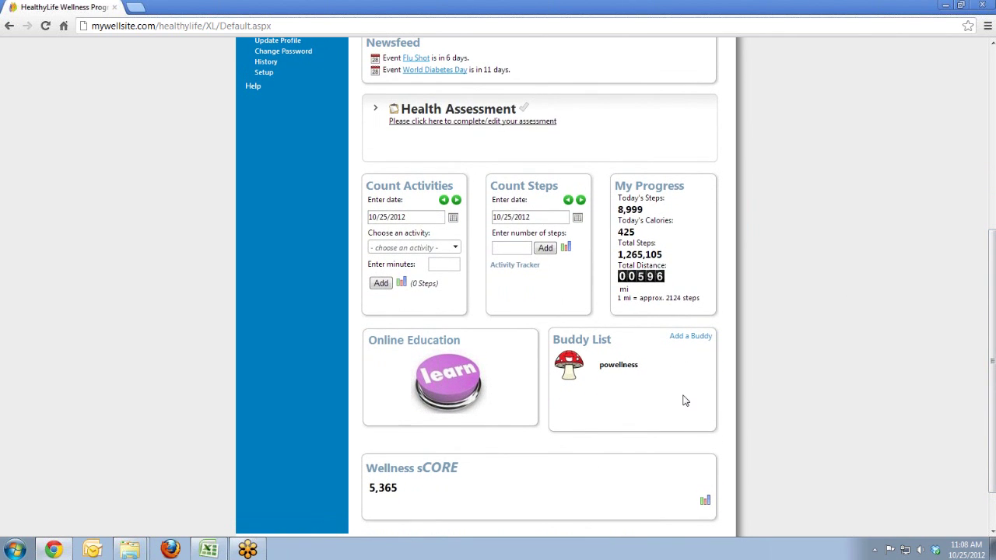
Step: Open the Online Education seminar and sign in again with the member's user name and password
click(456, 386)
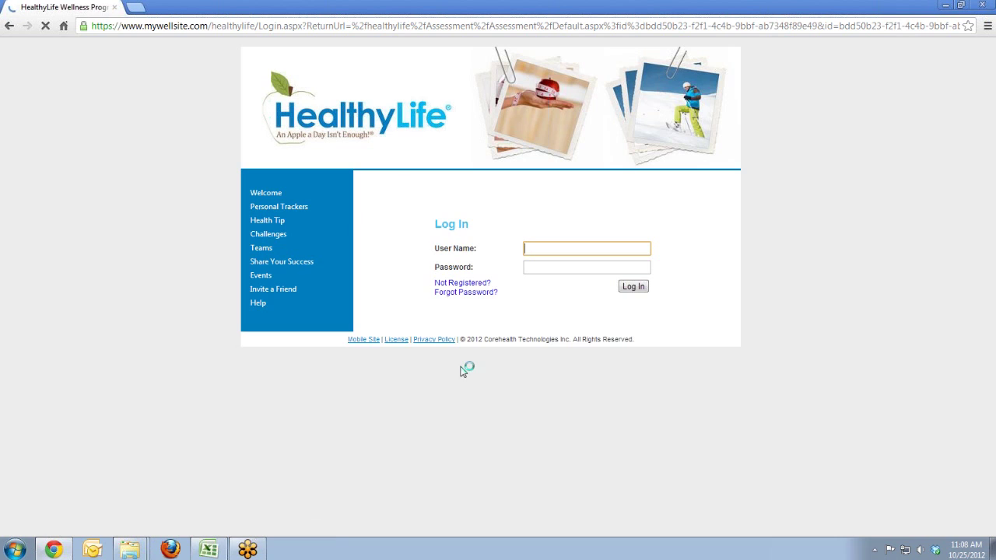
text(healthy)
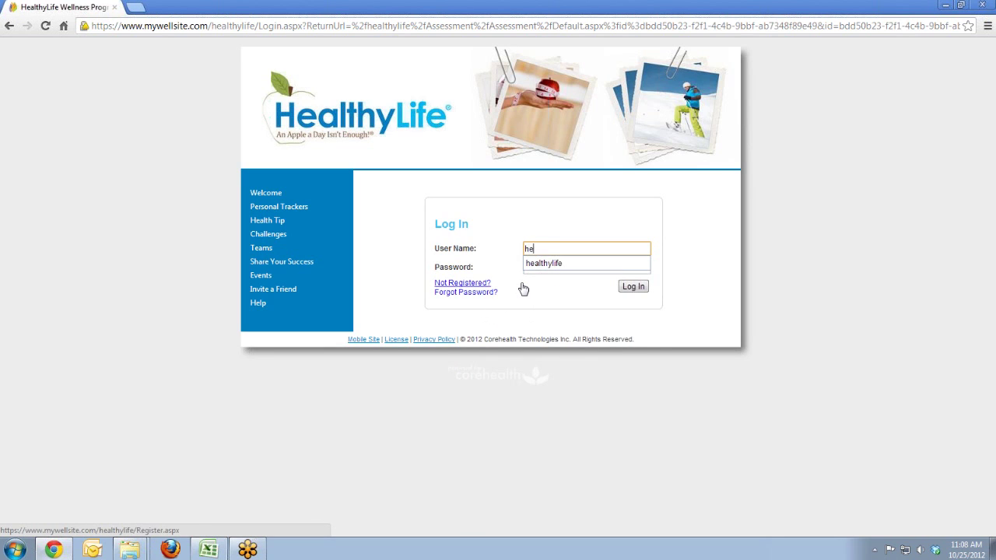
text(life)
key(Tab)
text(*******)
key(Return)
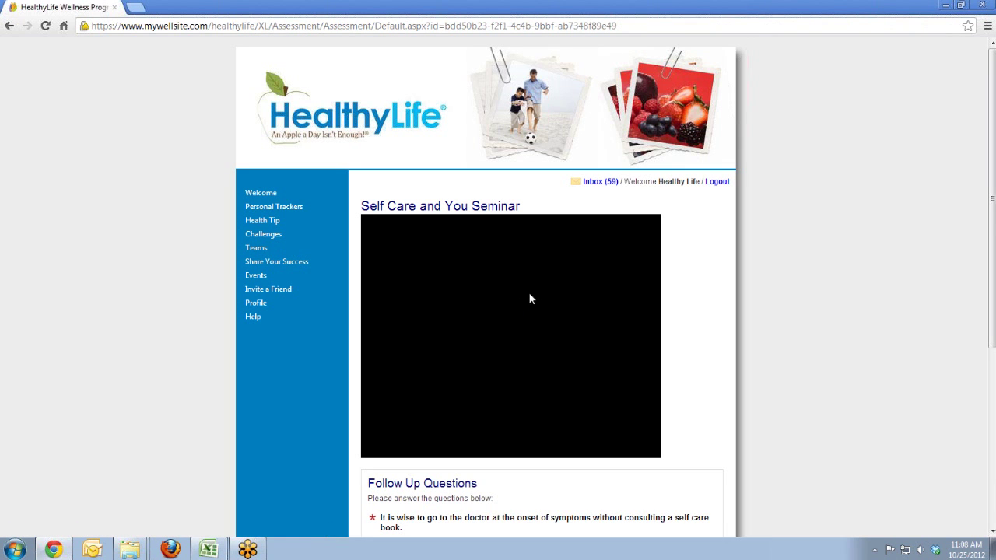
Step: Scroll through the seminar's follow-up questions, then go to Welcome and confirm leaving the page
scroll(501, 298, down, 2)
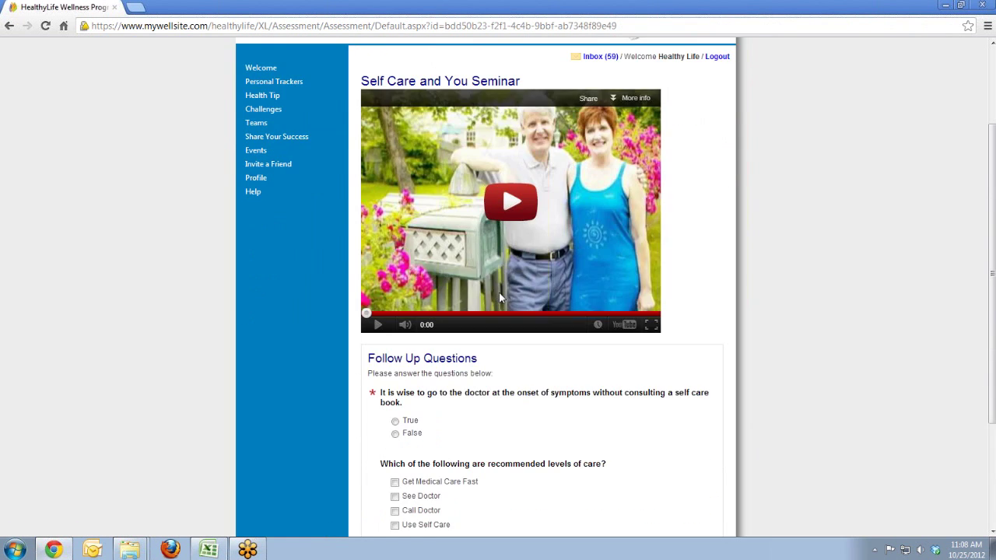
scroll(500, 298, down, 2)
scroll(475, 316, up, 2)
scroll(467, 218, down, 1)
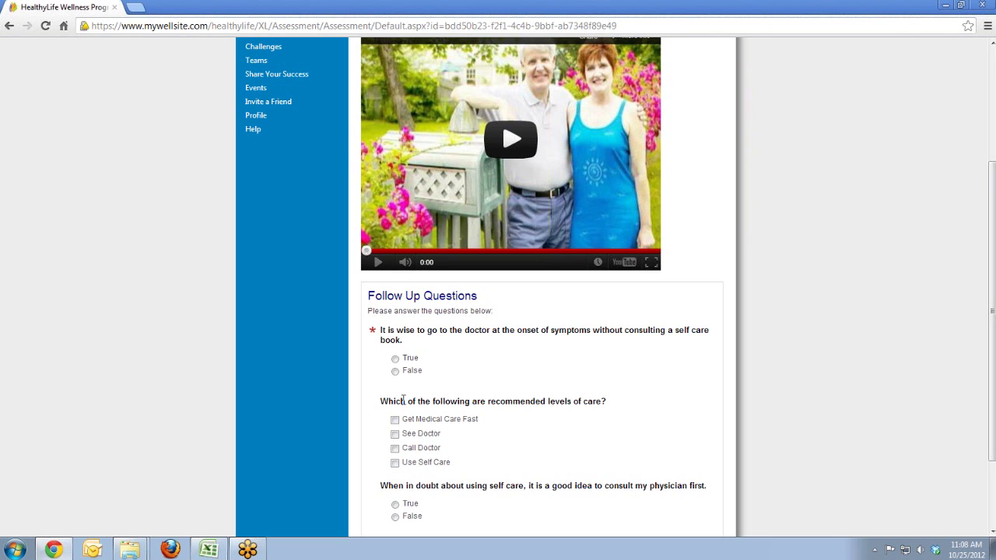
scroll(404, 401, up, 3)
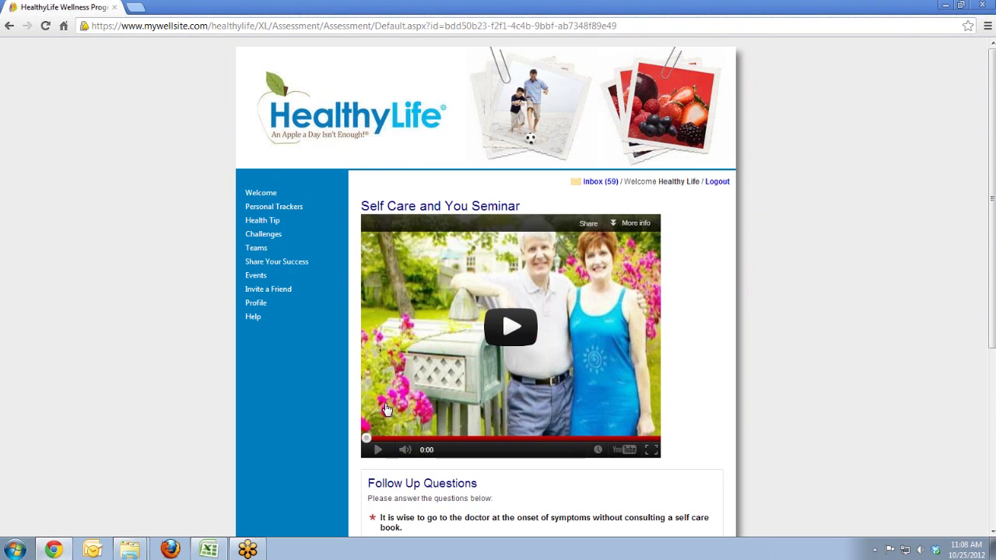
click(266, 195)
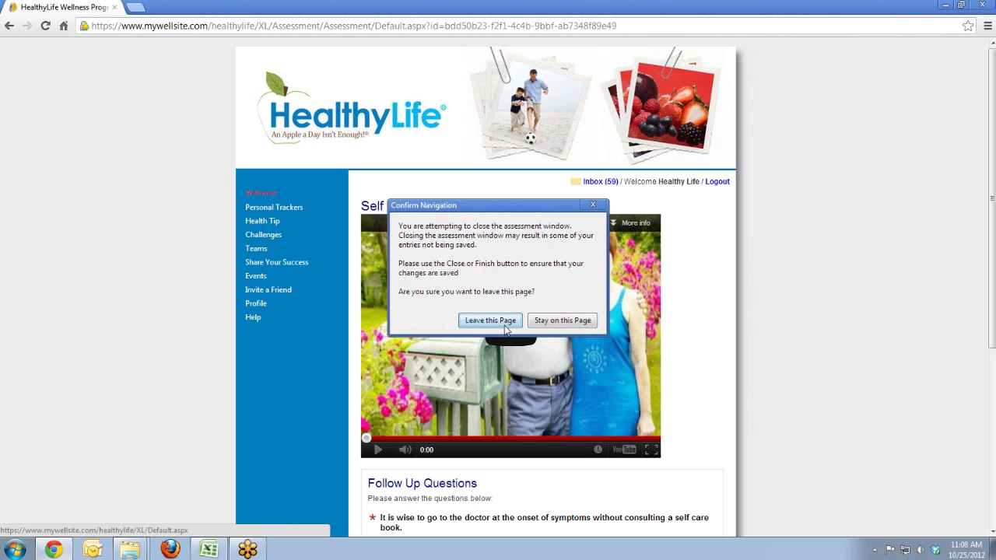
click(498, 321)
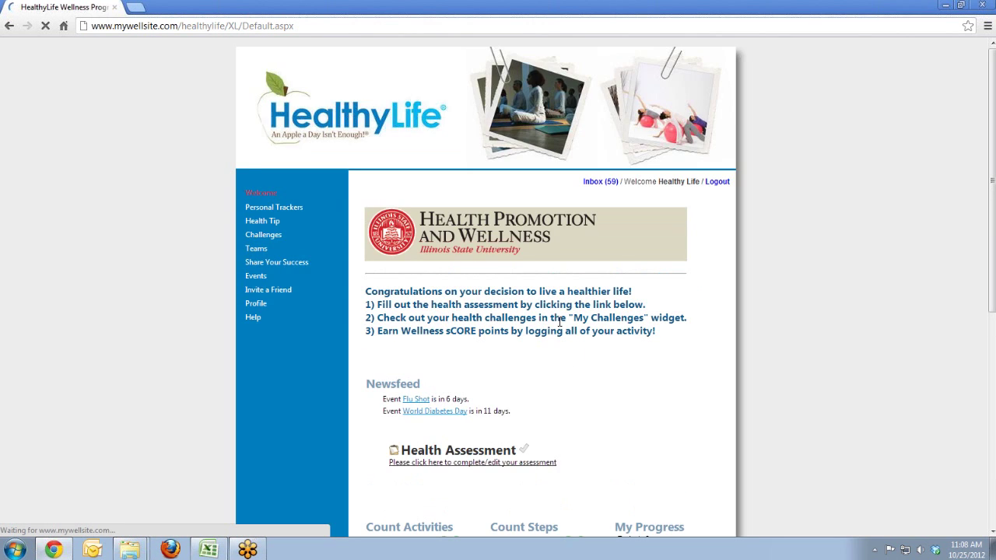
Step: Scroll down the home dashboard until the Buddy List and Wellness sCORE 5,365 are visible
scroll(560, 322, down, 2)
scroll(560, 322, down, 3)
mouse_move(615, 381)
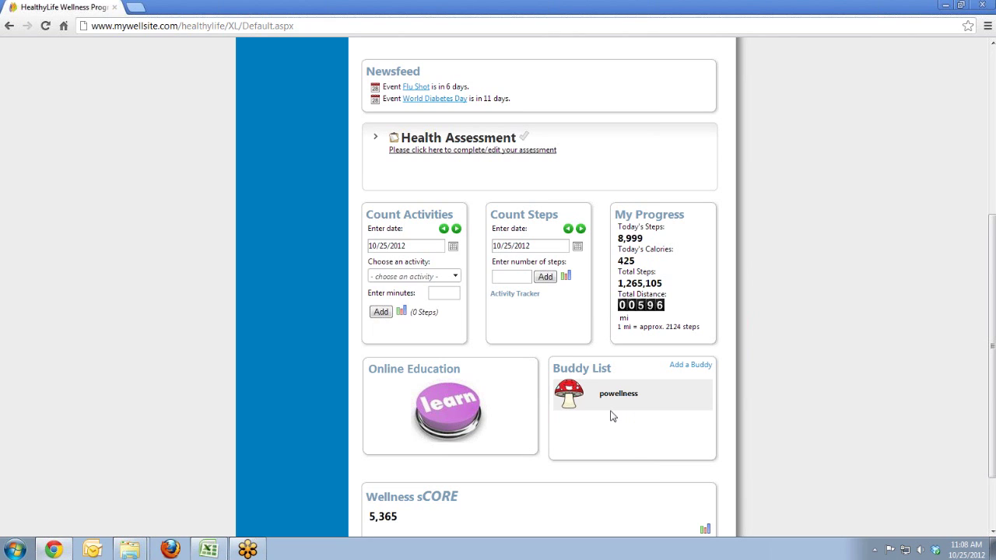
scroll(529, 273, down, 1)
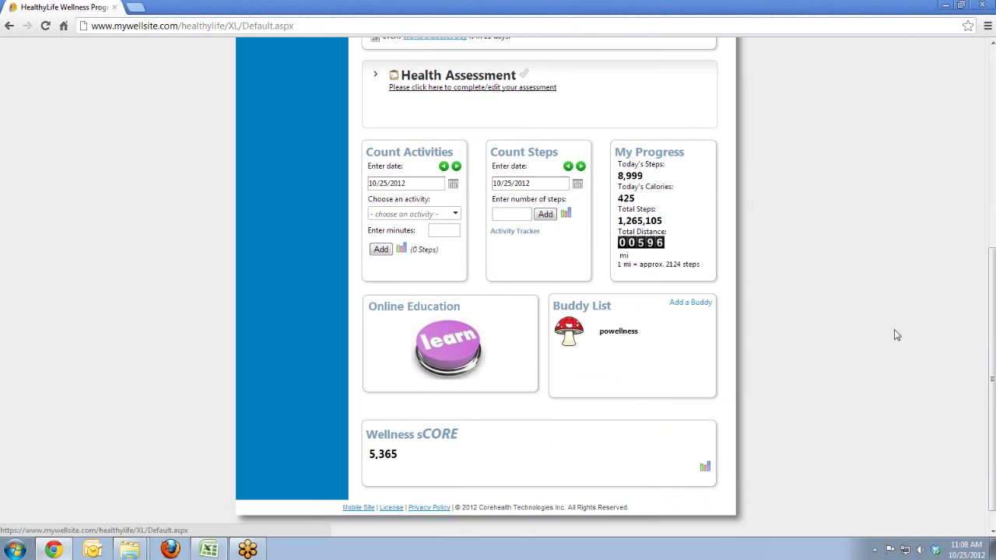
click(706, 471)
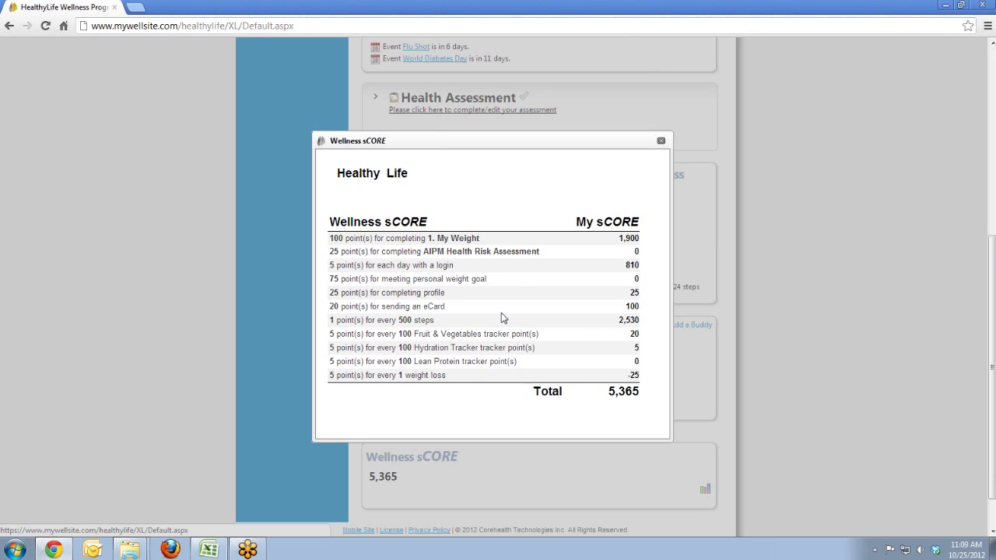
click(662, 141)
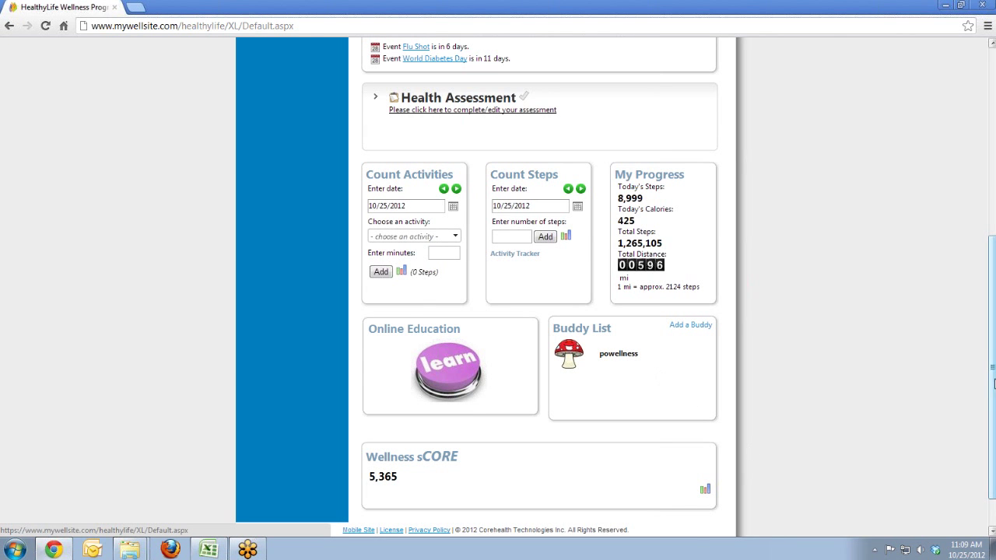
Step: Return to the top and open Personal Trackers > Activity Tracker route map
drag(994, 383, 994, 381)
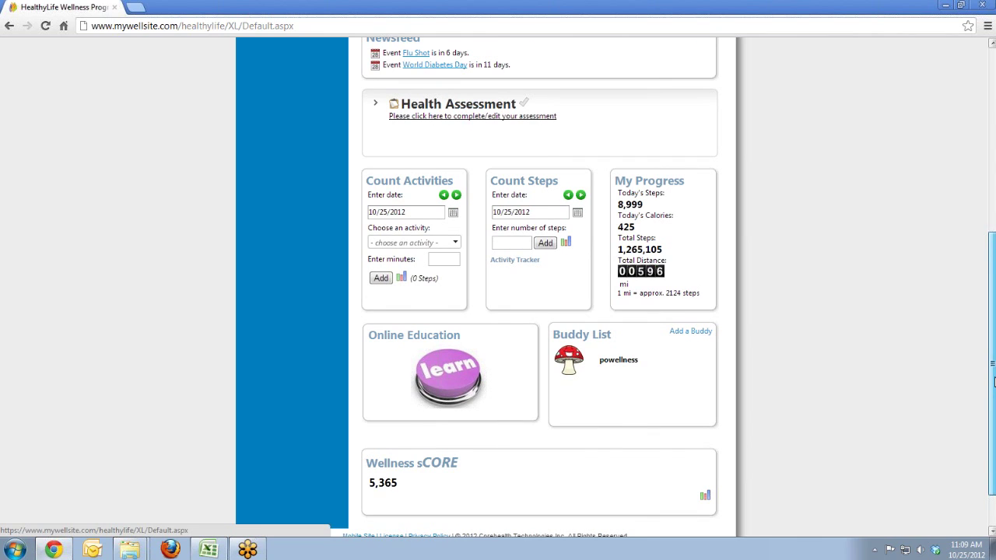
drag(994, 380, 982, 294)
scroll(547, 293, up, 3)
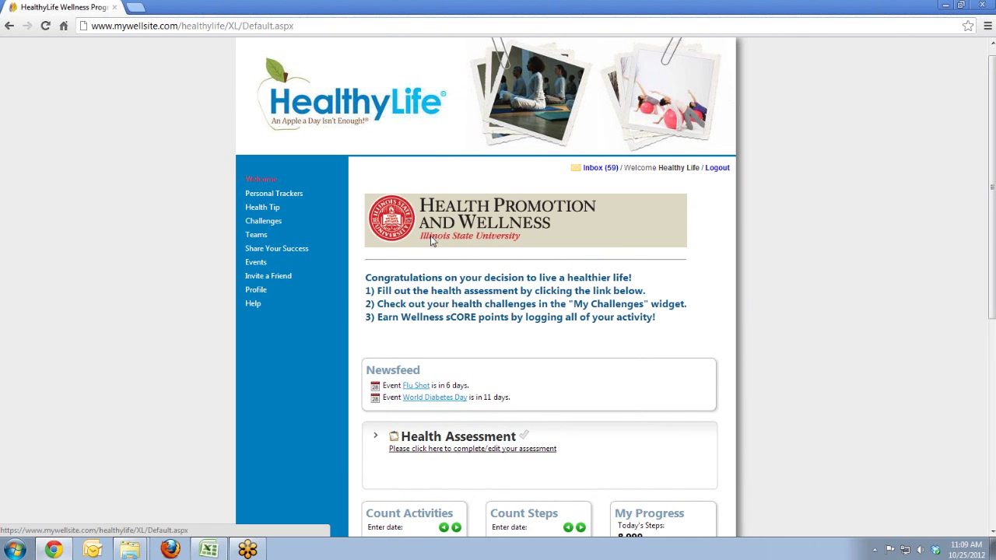
click(287, 199)
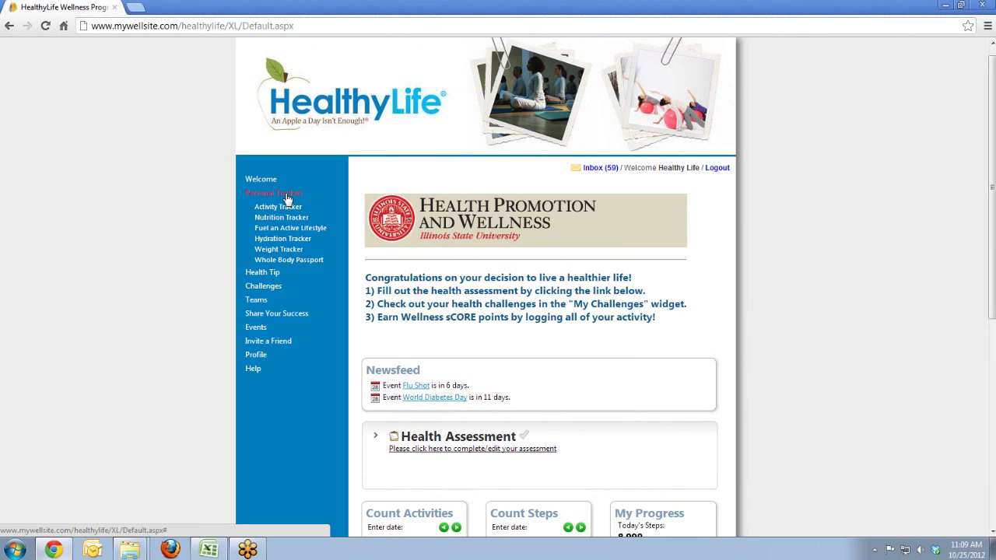
click(281, 209)
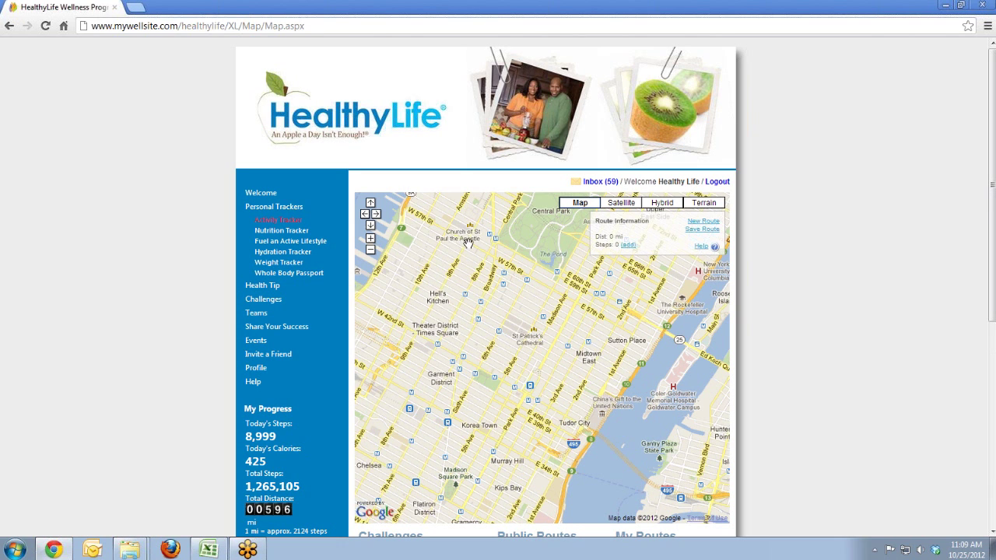
Step: Plot a loop from Rockefeller Center east, south, past Grand Central to Bryant Park, closed at start
click(370, 237)
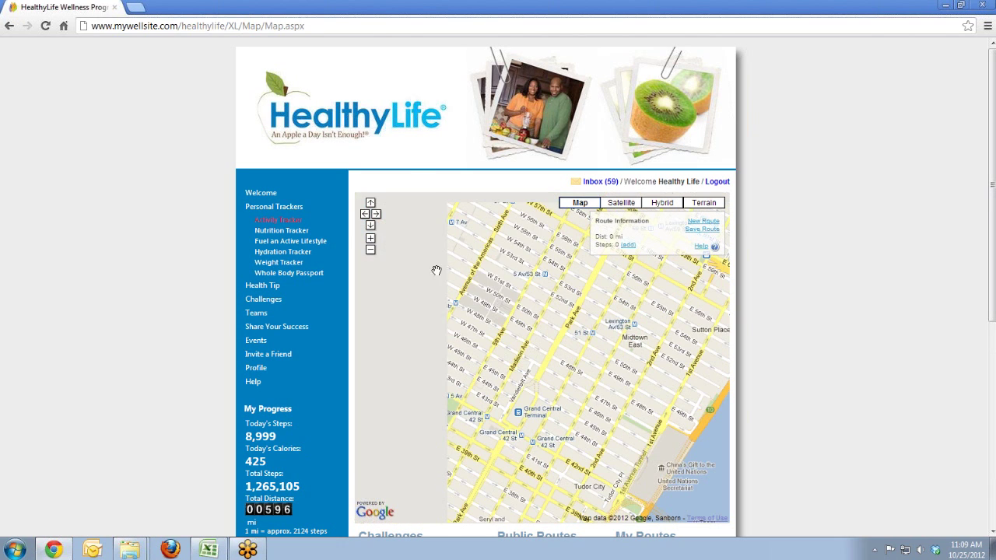
click(471, 274)
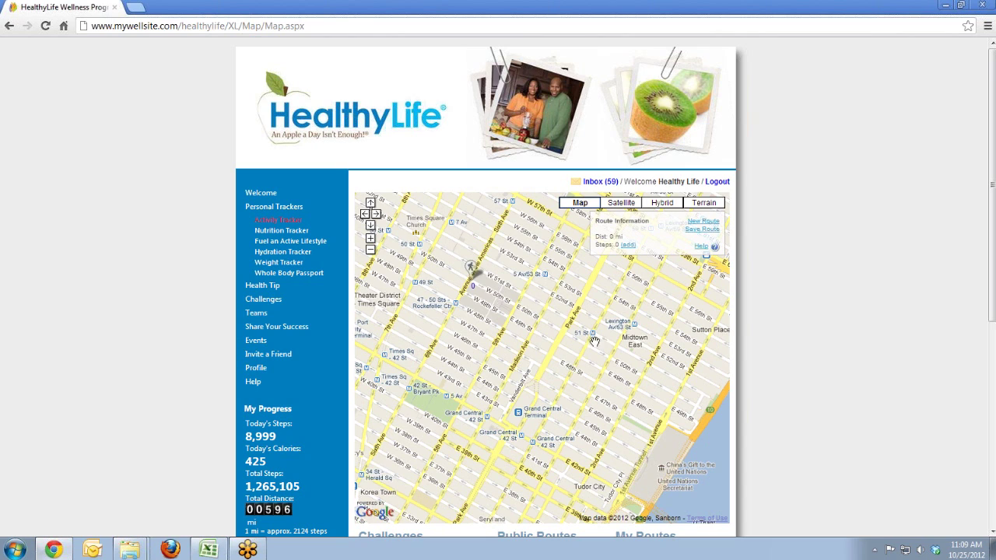
click(607, 349)
click(594, 399)
click(518, 399)
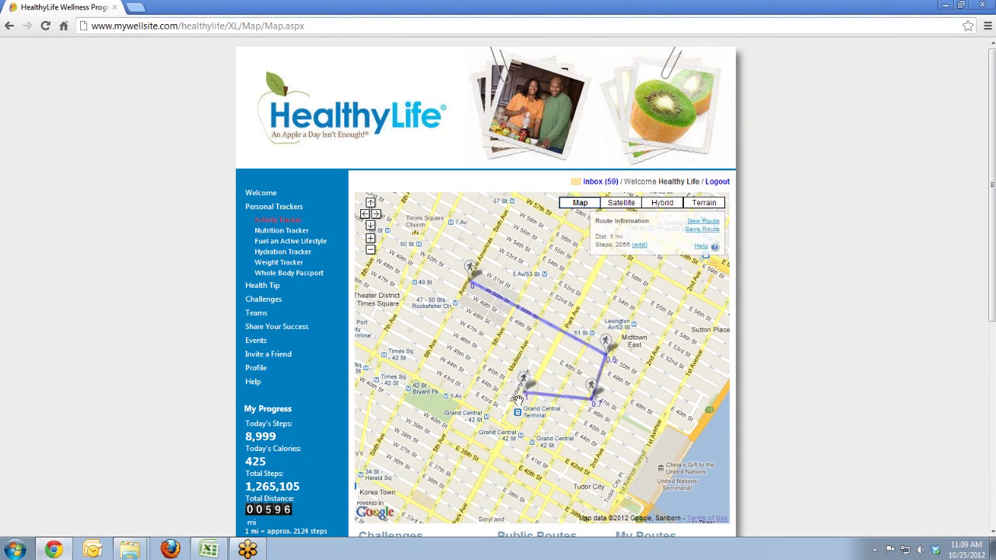
click(497, 415)
click(412, 375)
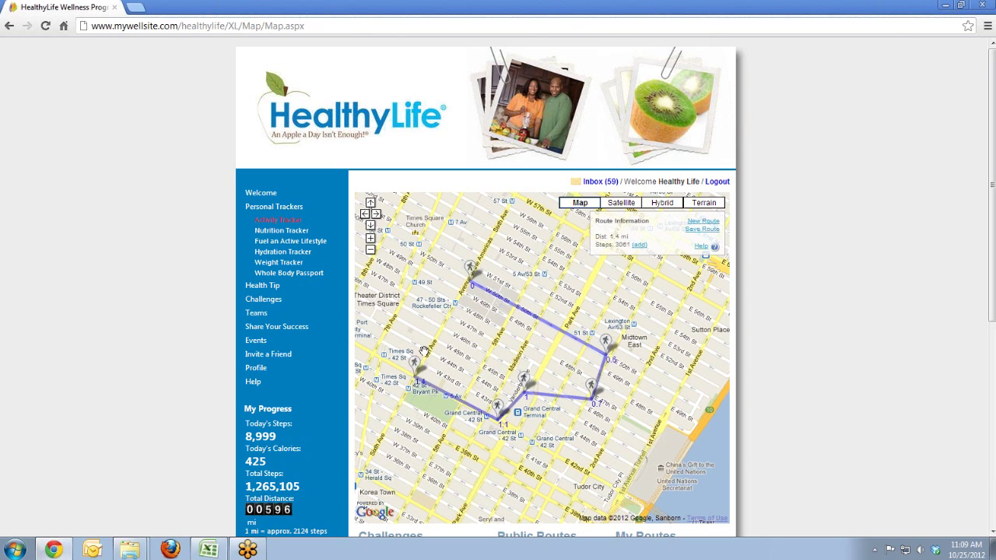
click(471, 271)
click(478, 285)
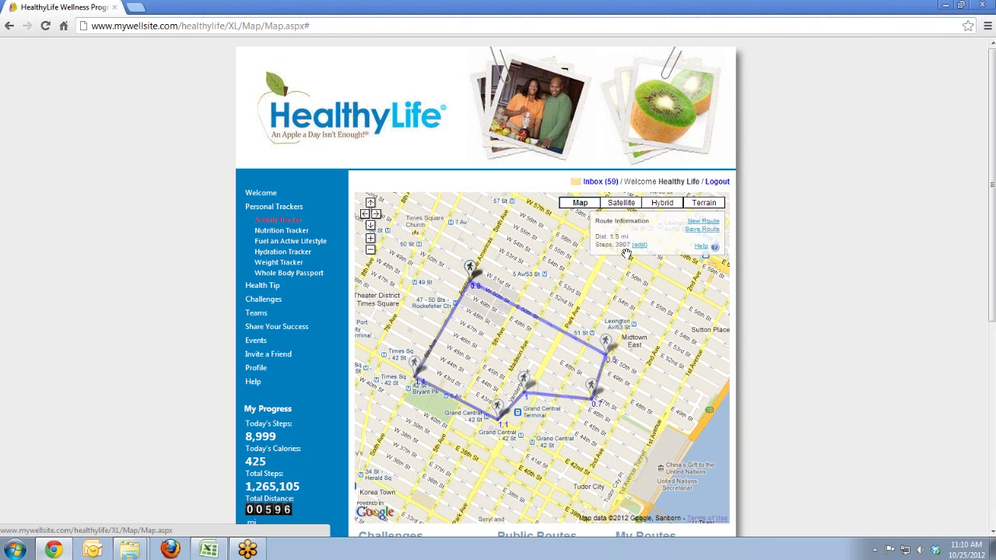
Step: Add the route's steps as Running (med or 13 km/h), worth 4685 steps for 10/25/2012
click(639, 246)
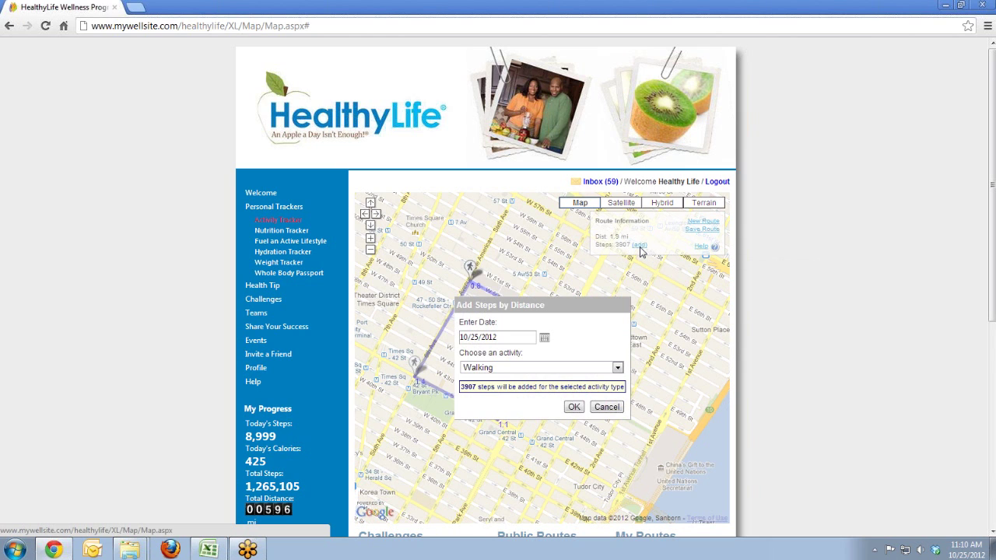
click(596, 369)
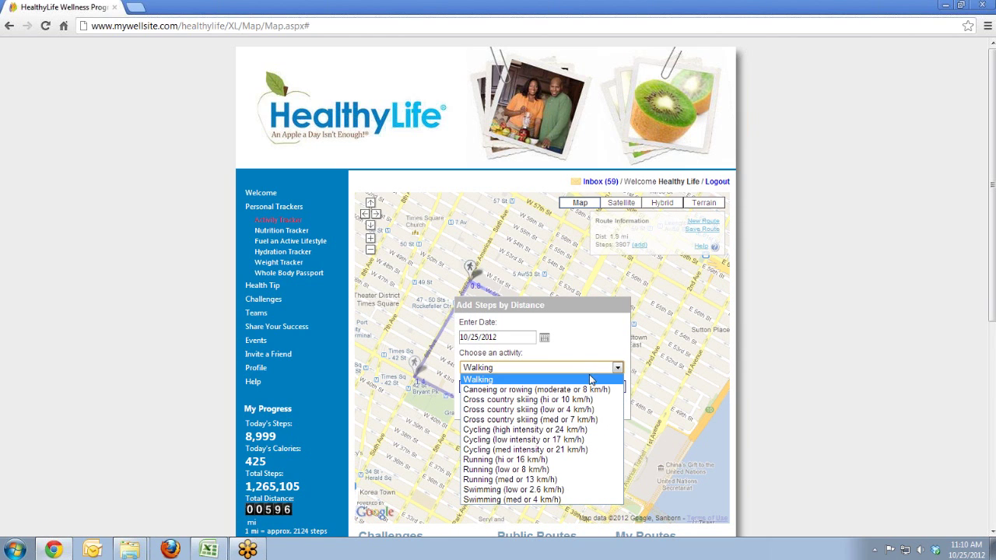
click(532, 481)
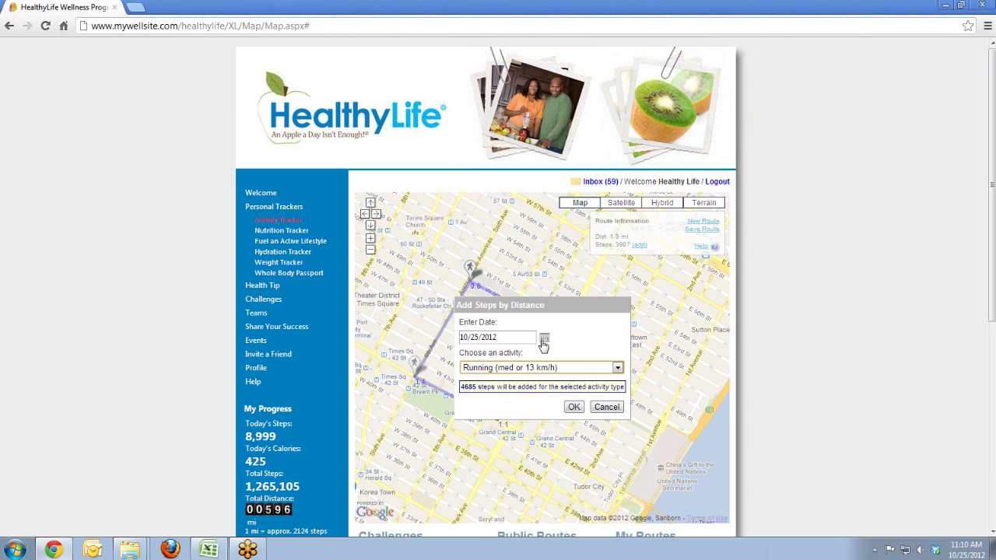
click(574, 407)
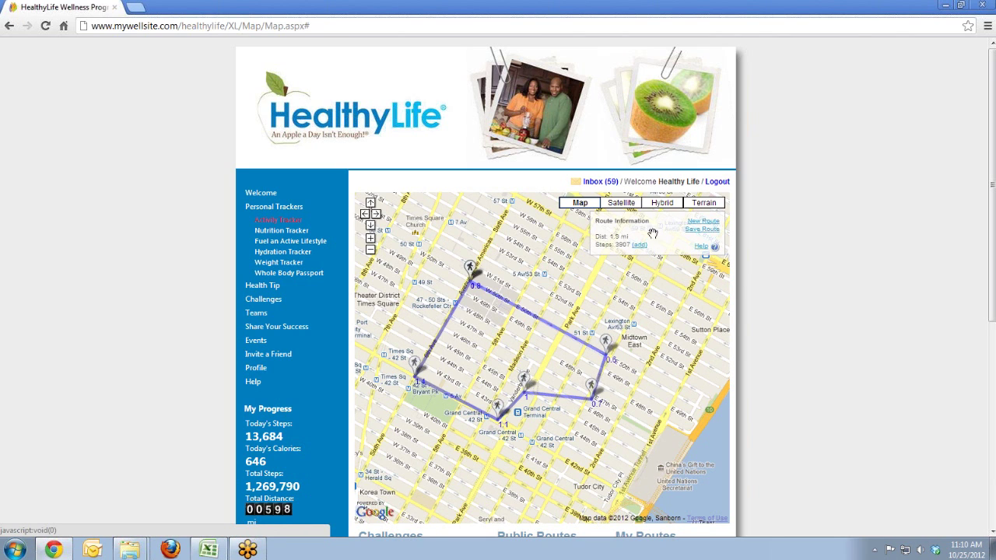
click(709, 230)
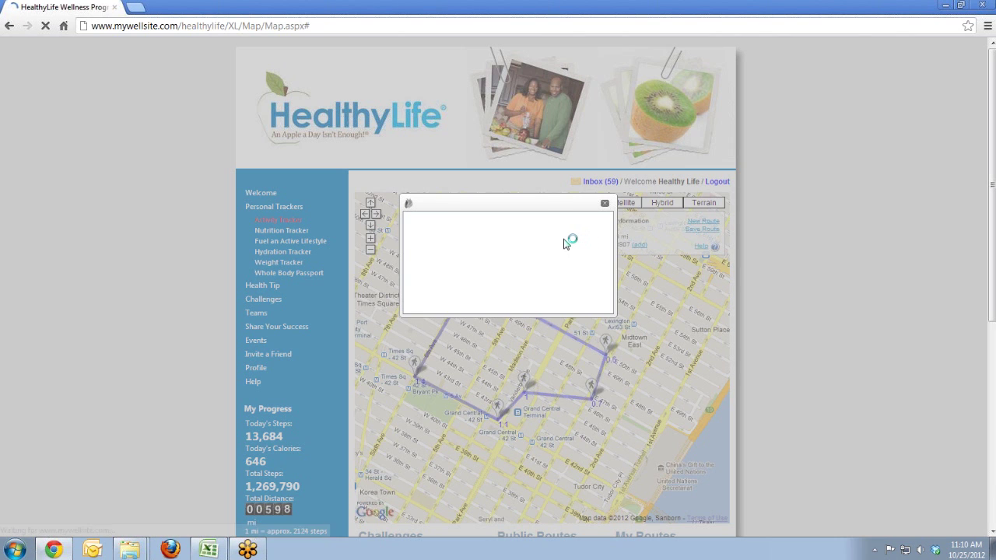
click(459, 303)
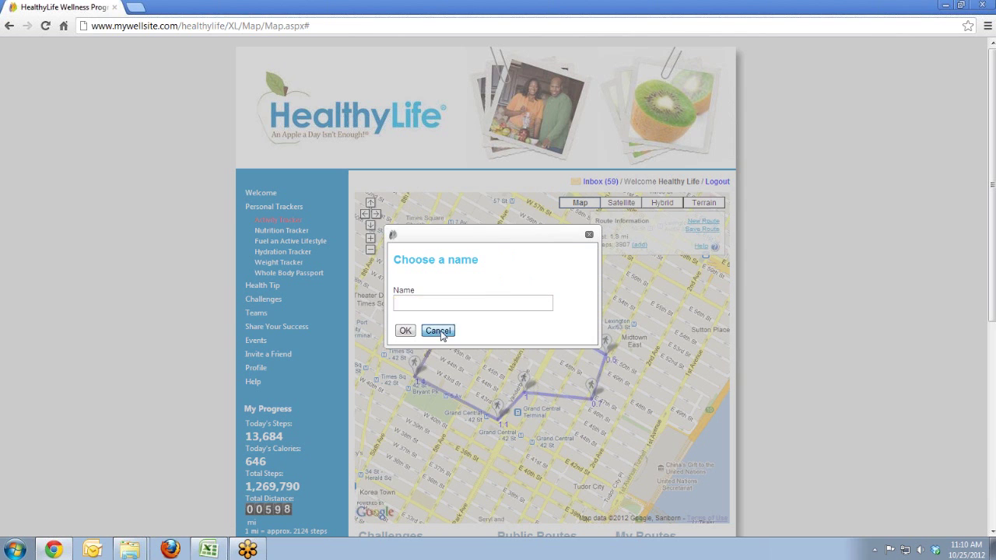
click(437, 331)
scroll(544, 296, down, 4)
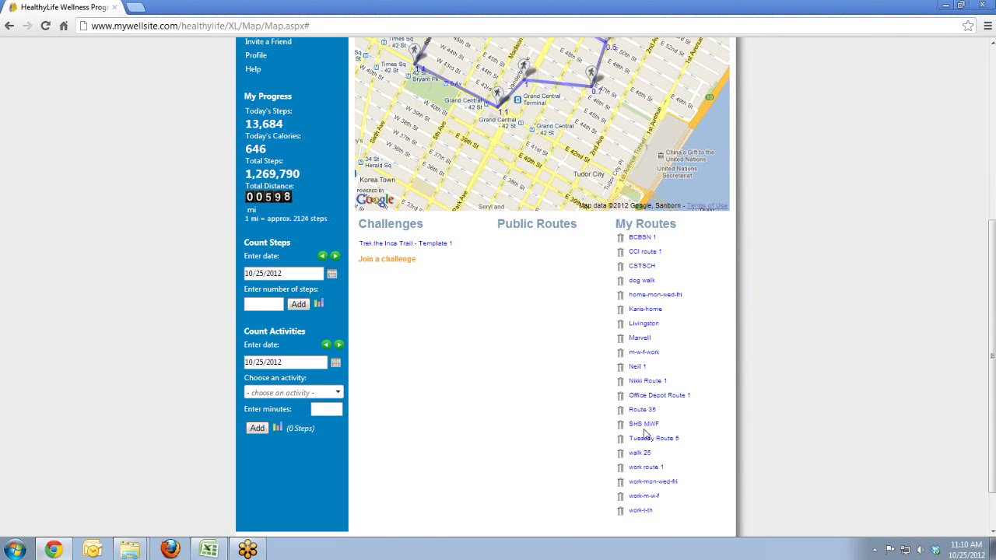
click(646, 310)
scroll(595, 350, up, 3)
scroll(592, 350, up, 2)
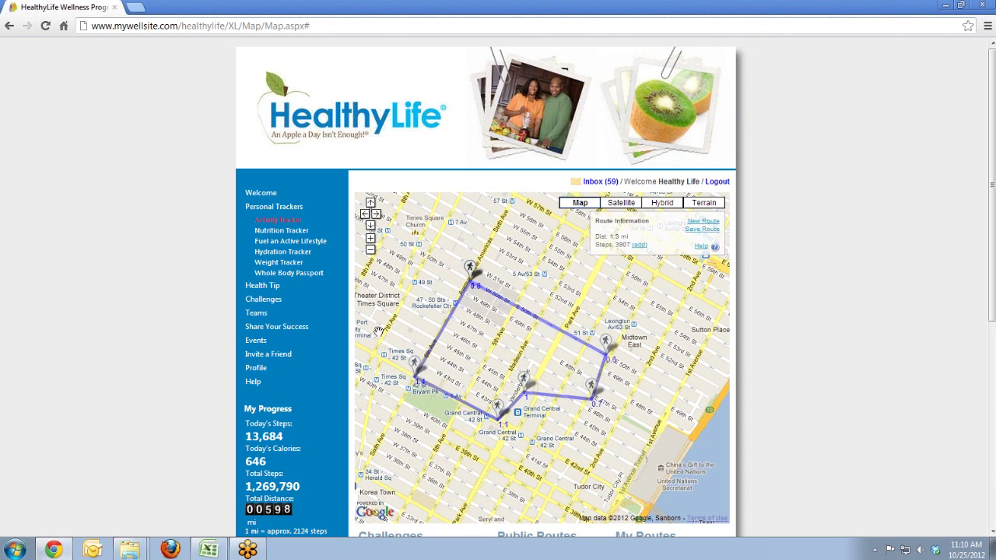
click(290, 231)
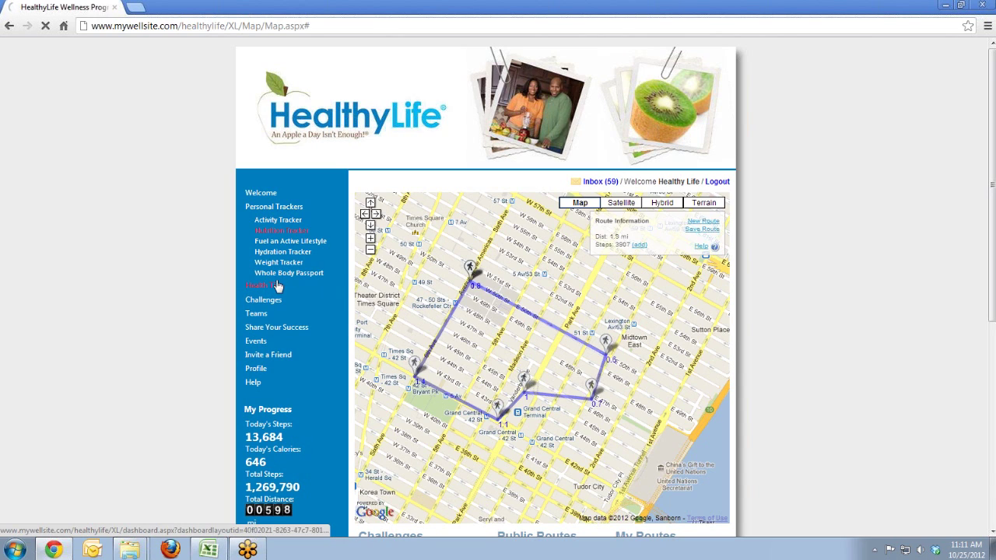
Step: Open the Health Tip 'Relationships-Should I Stay or Should I Go?' and scroll through its advice
click(271, 289)
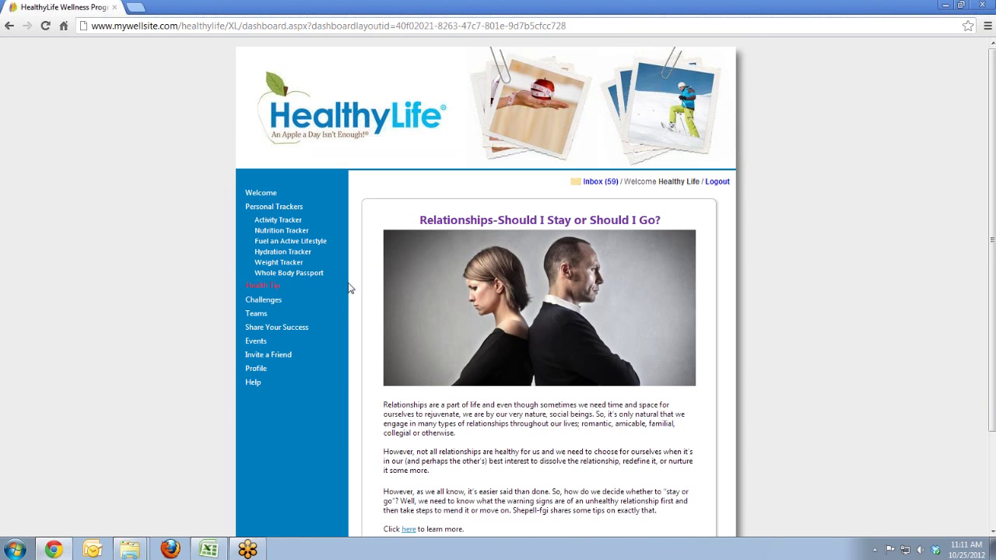
scroll(373, 269, down, 2)
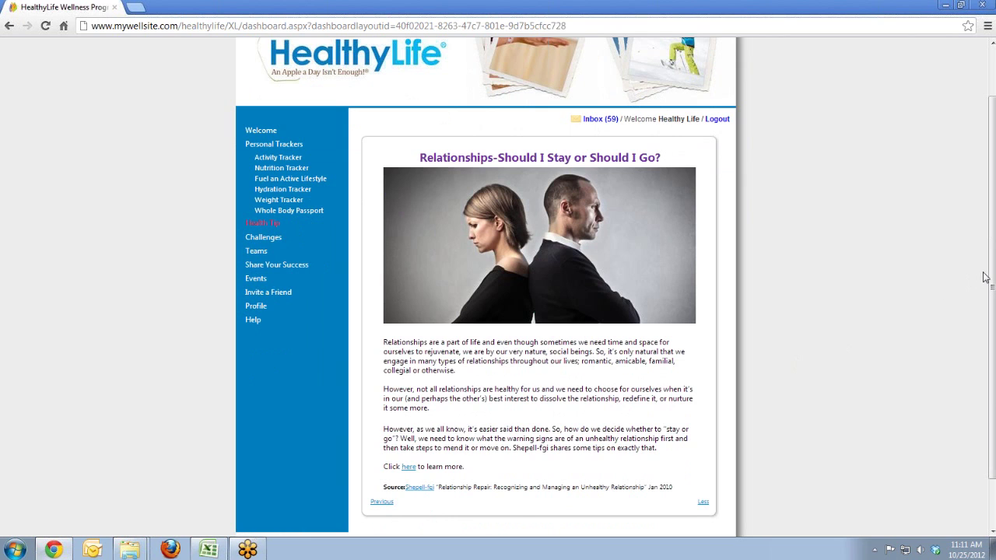
drag(990, 277, 993, 263)
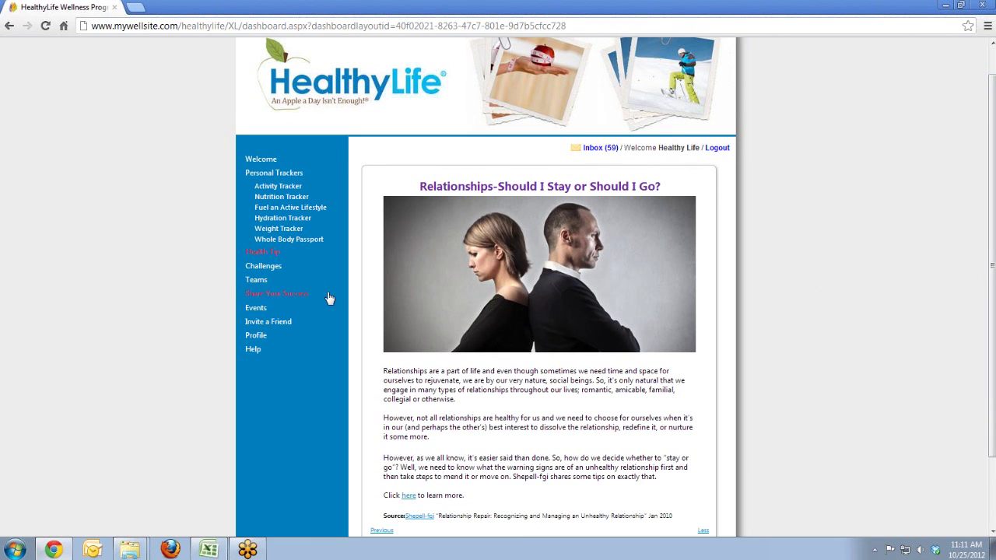